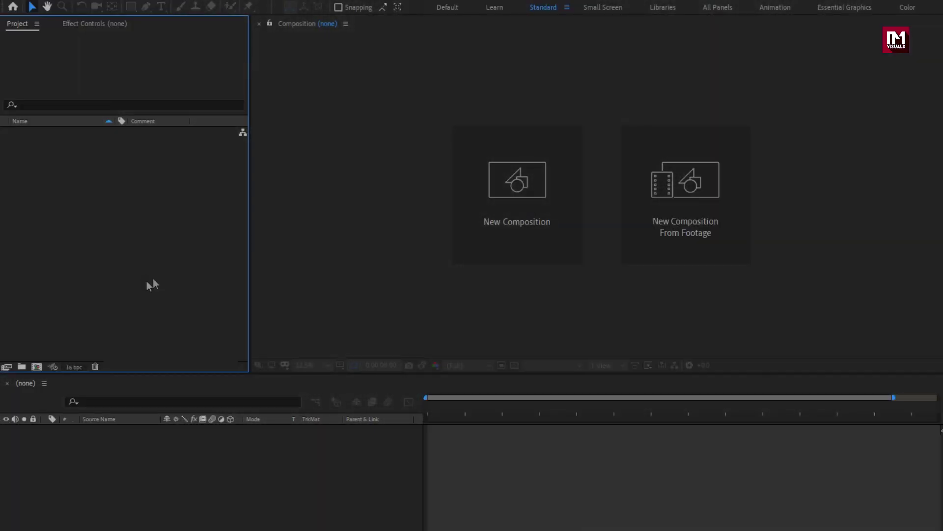
- Create a composition named Title at 1920×1080, 30 fps, with a 0:00:05:00 duration
left_click(484, 207)
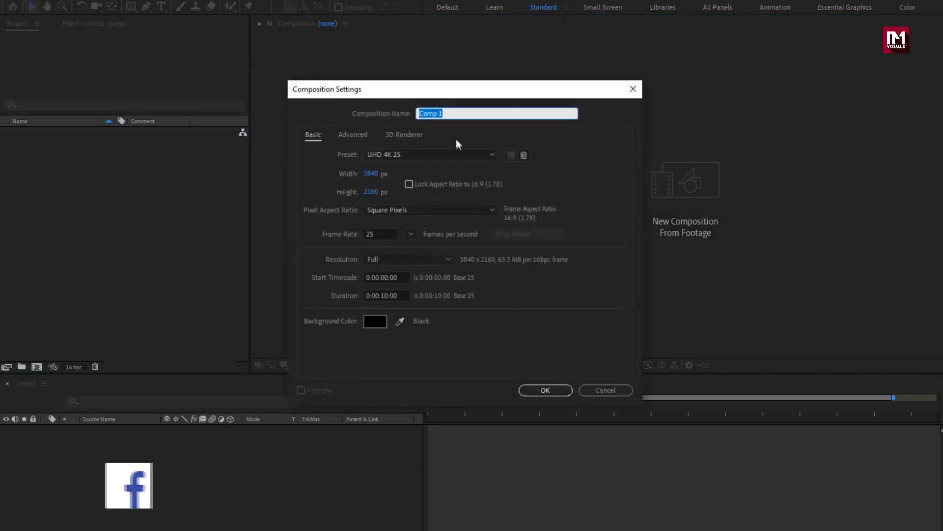
type("Title")
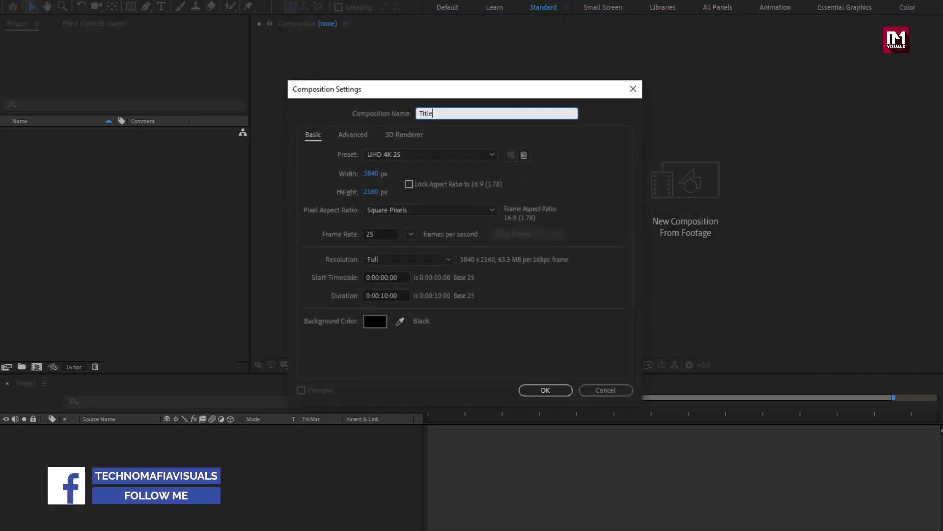
left_click(371, 175)
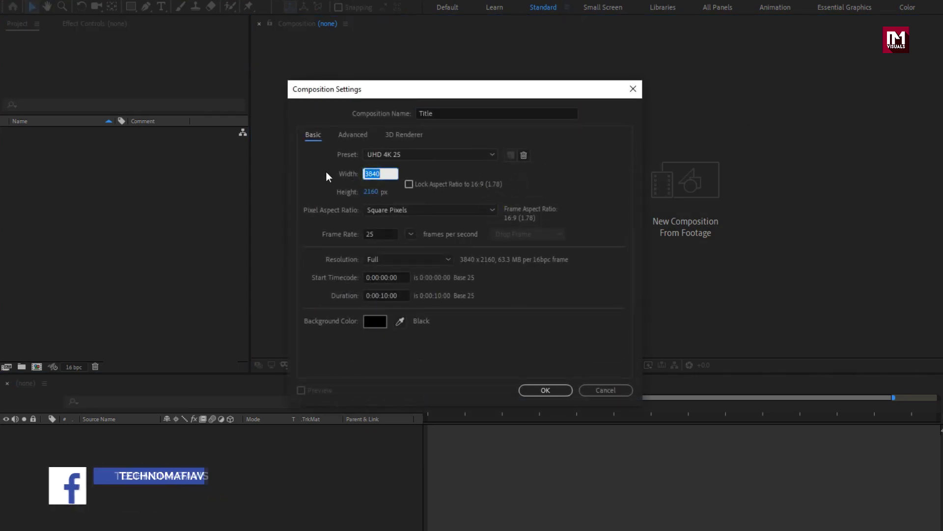
type("1920")
key("Tab")
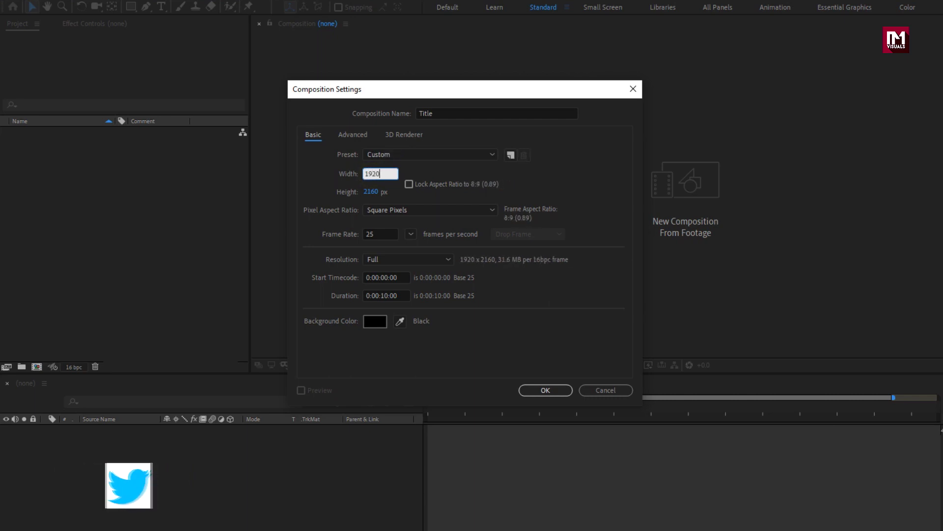
type("1080")
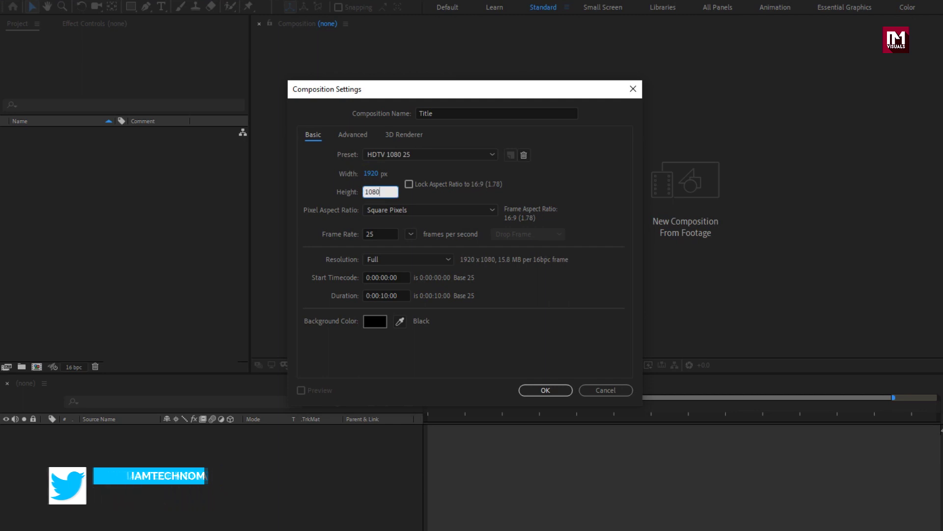
left_click(383, 235)
left_click_drag(384, 235, 337, 237)
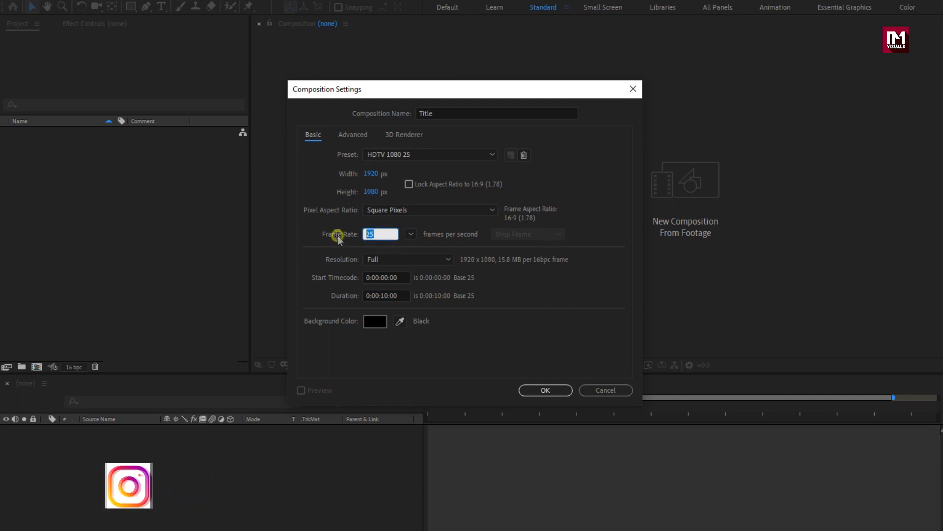
type("30")
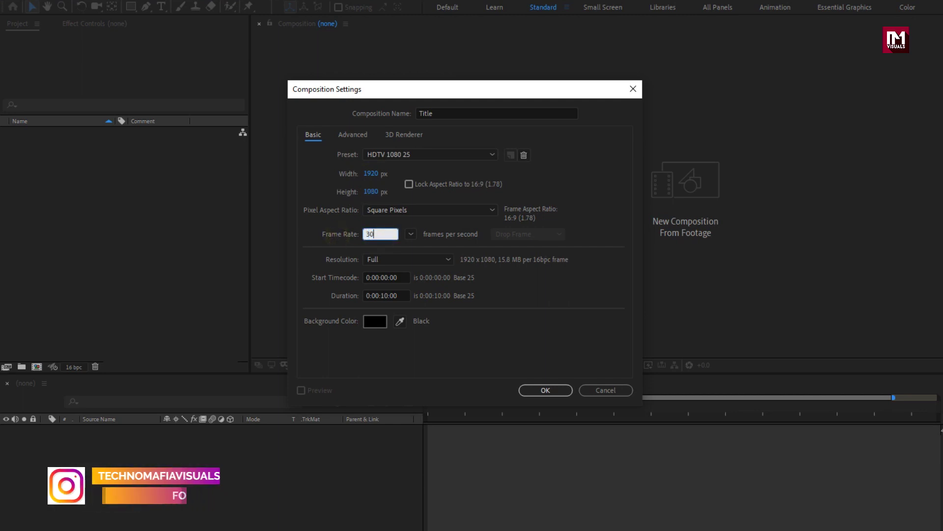
left_click(386, 295)
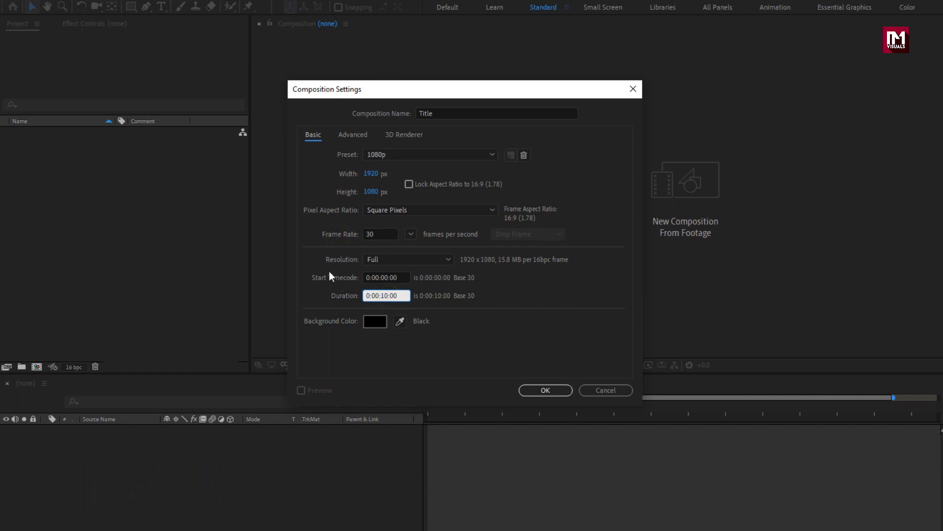
key("BackSpace")
key("BackSpace")
type("05")
left_click(533, 391)
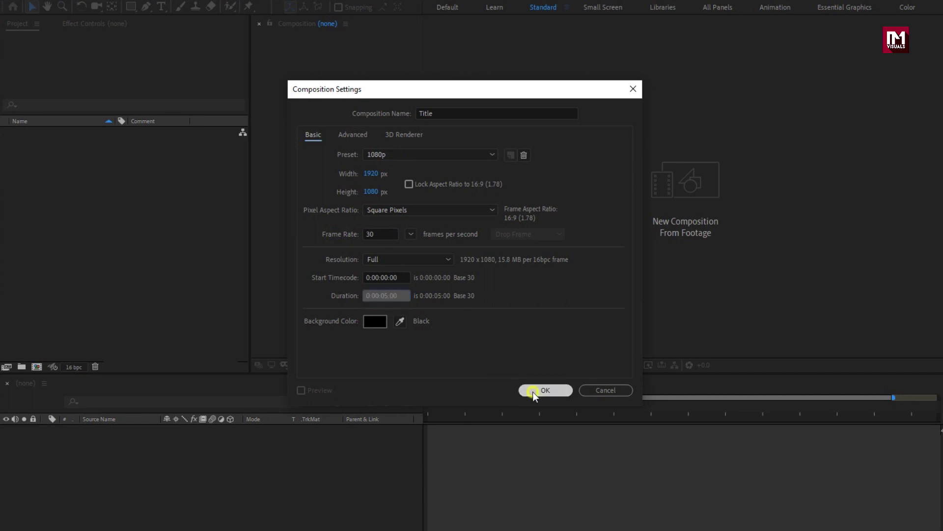
- Fit the viewer, add a 'Cinematic title' text layer, and nudge it right and down
left_click(310, 366)
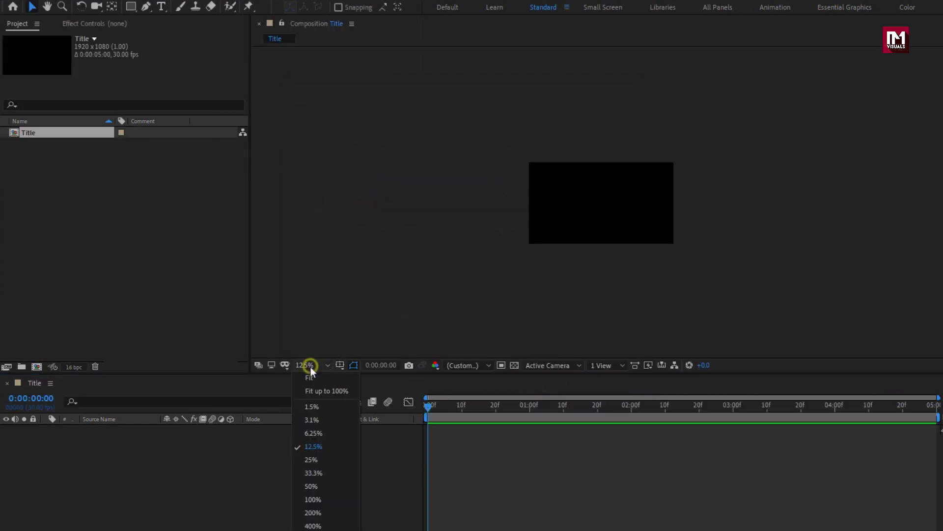
left_click(317, 392)
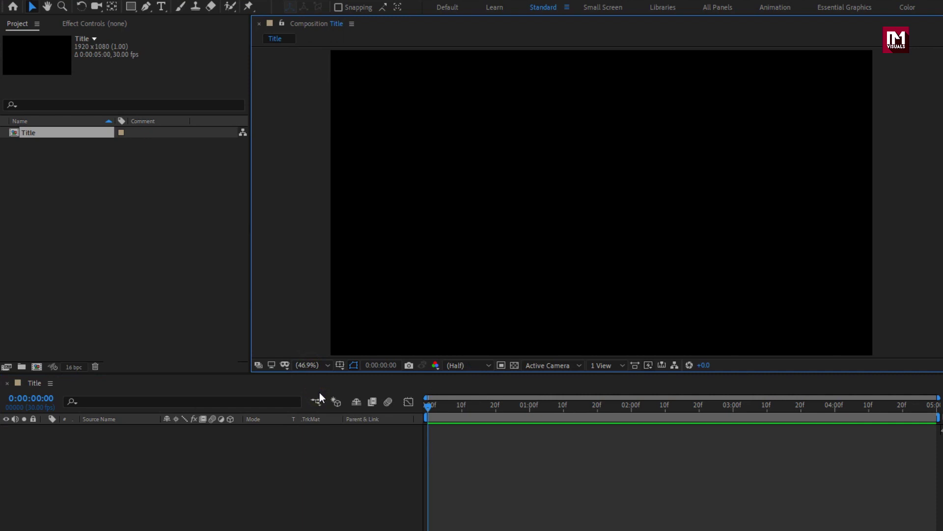
left_click(162, 6)
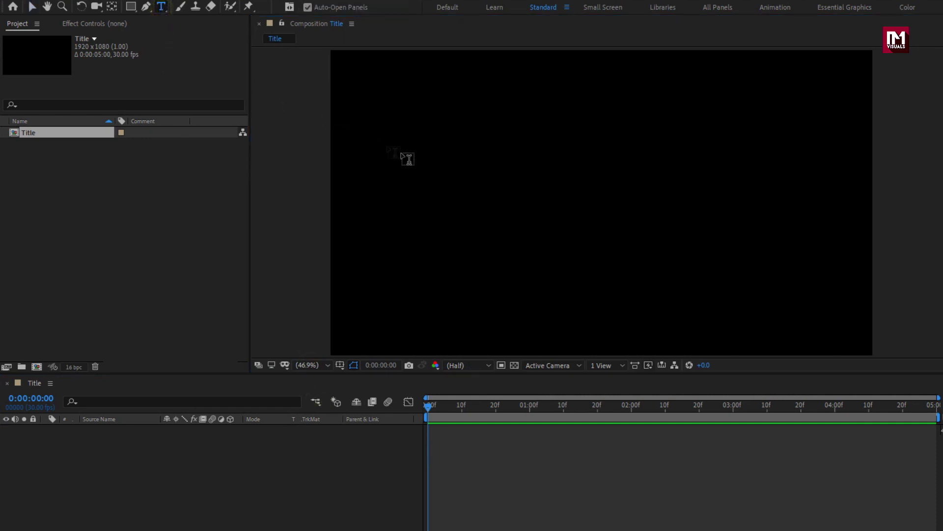
left_click(557, 189)
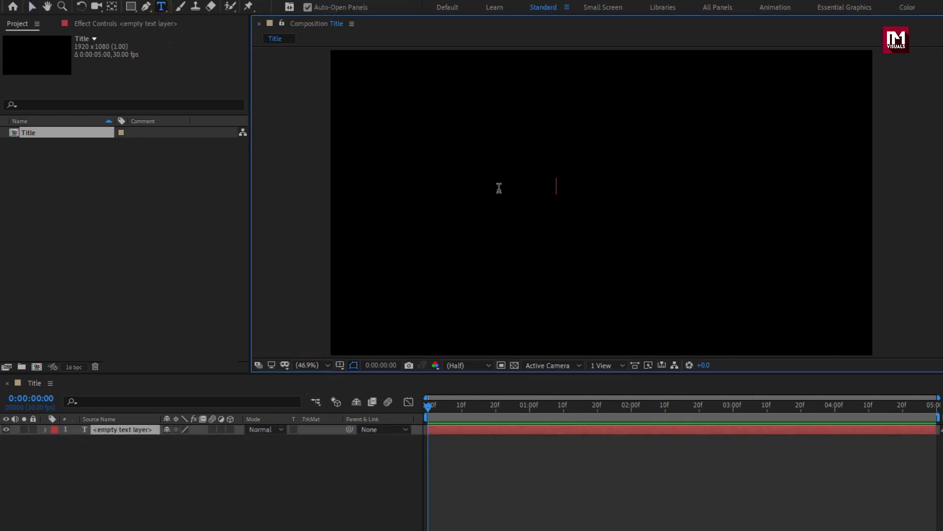
type("Cin")
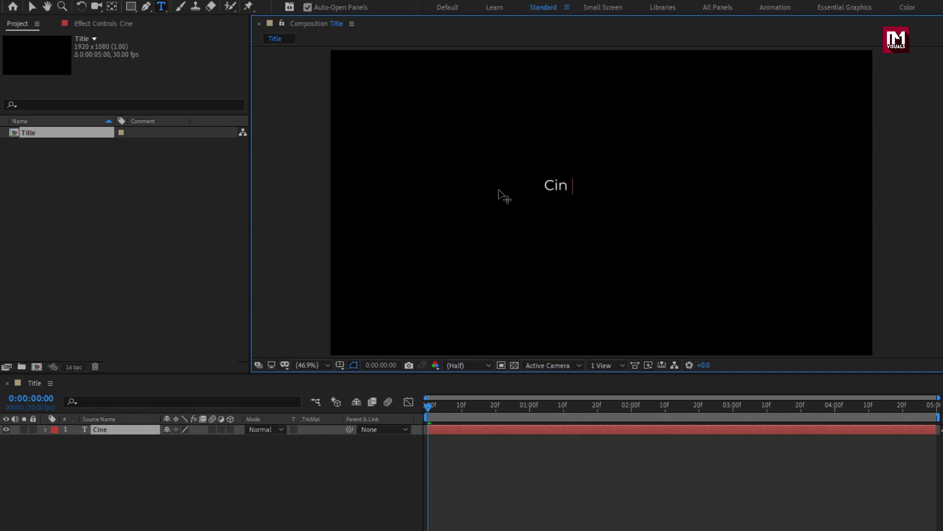
type("ematic title")
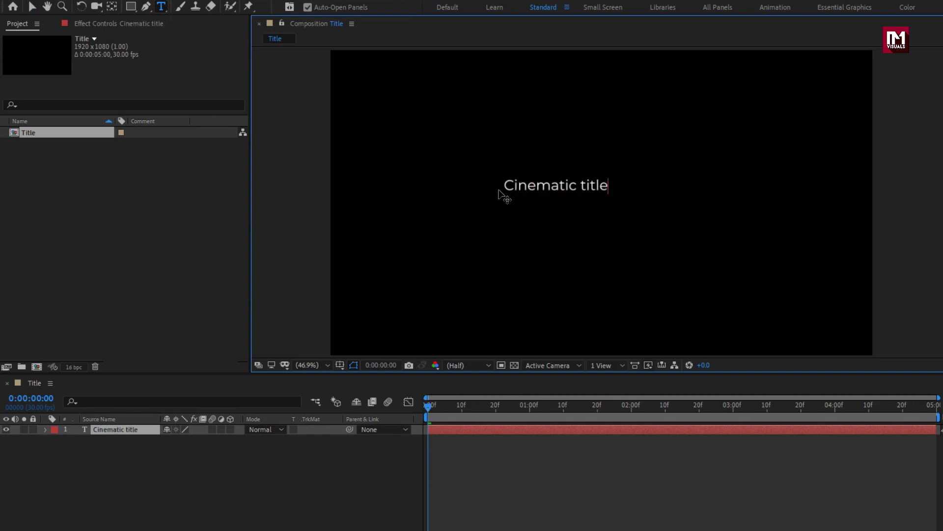
key("KP_Enter")
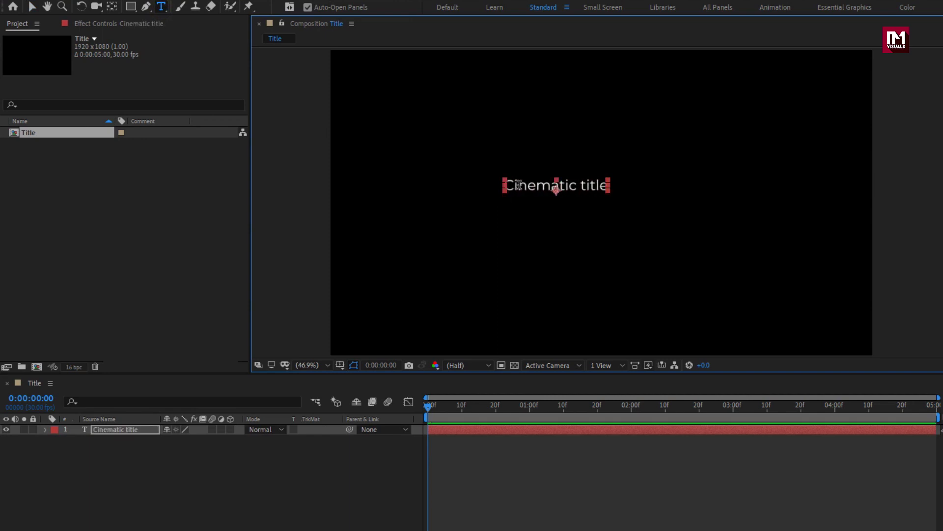
key("v")
left_click_drag(529, 190, 592, 209)
scroll(589, 210, "up", 1)
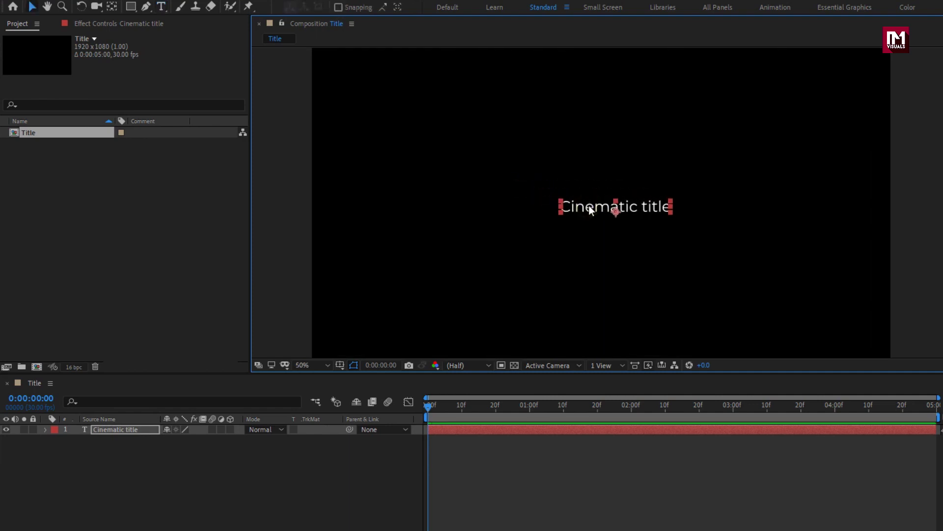
scroll(589, 209, "up", 2)
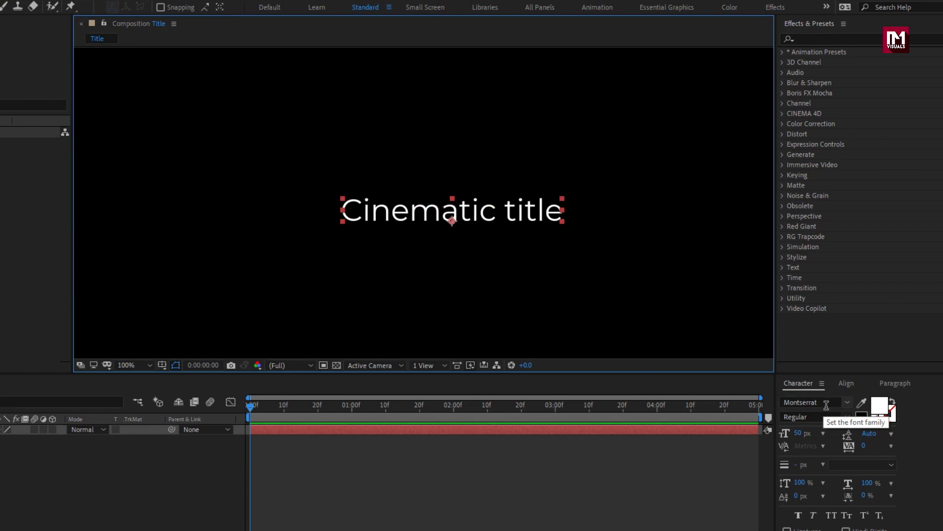
- Make the title Montserrat SemiBold at 81 px in All Caps
left_click(847, 418)
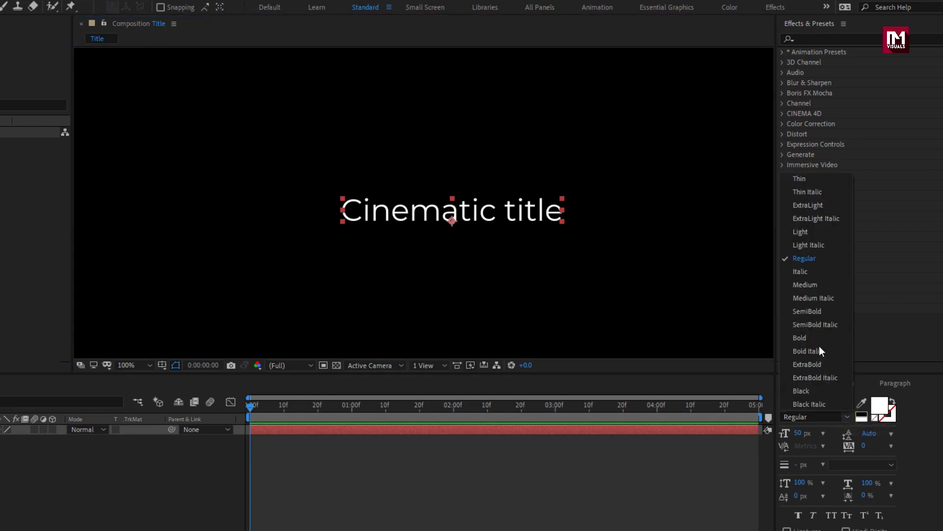
left_click(808, 311)
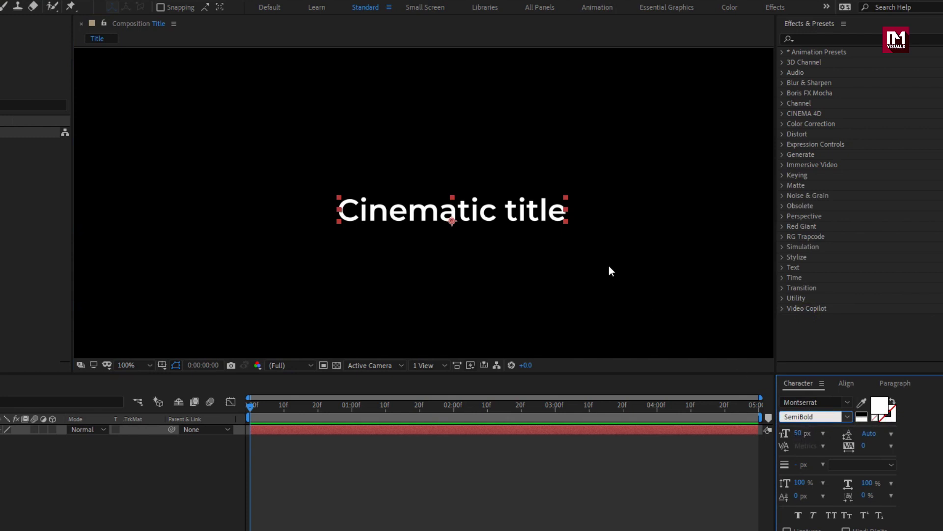
key("comma")
left_click_drag(798, 438, 816, 436)
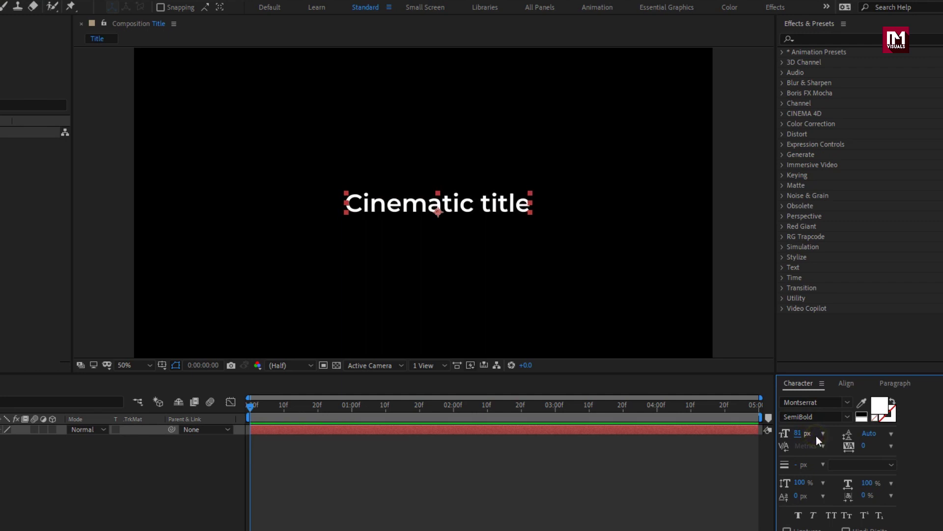
left_click(831, 515)
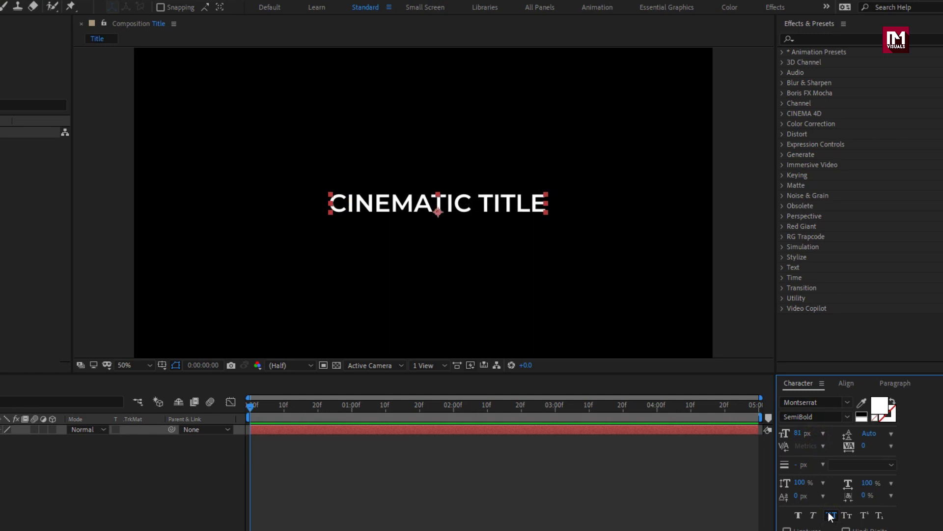
- Centre the title horizontally in the composition
left_click(842, 386)
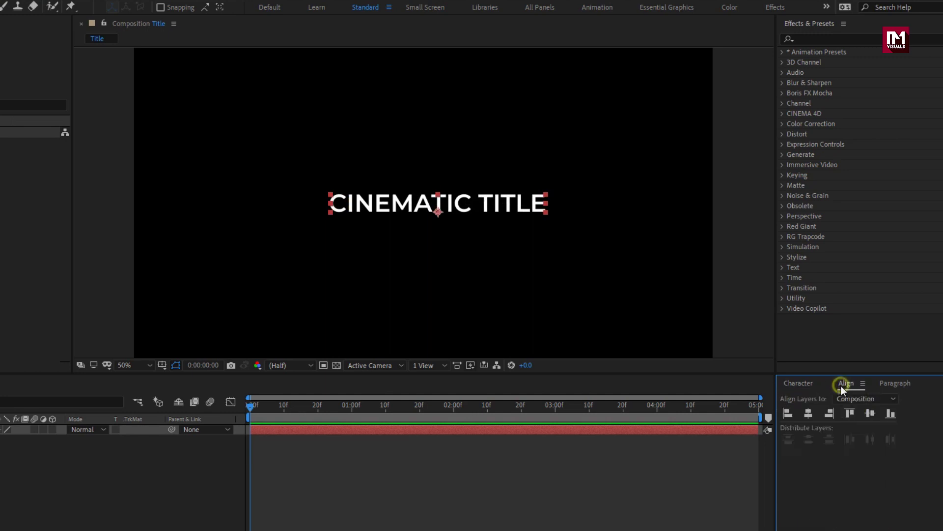
left_click(811, 414)
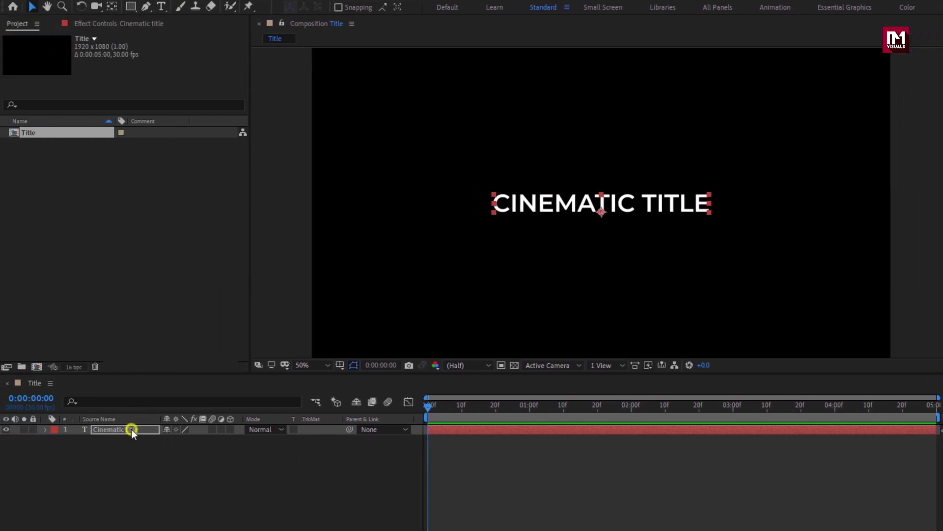
key("Return")
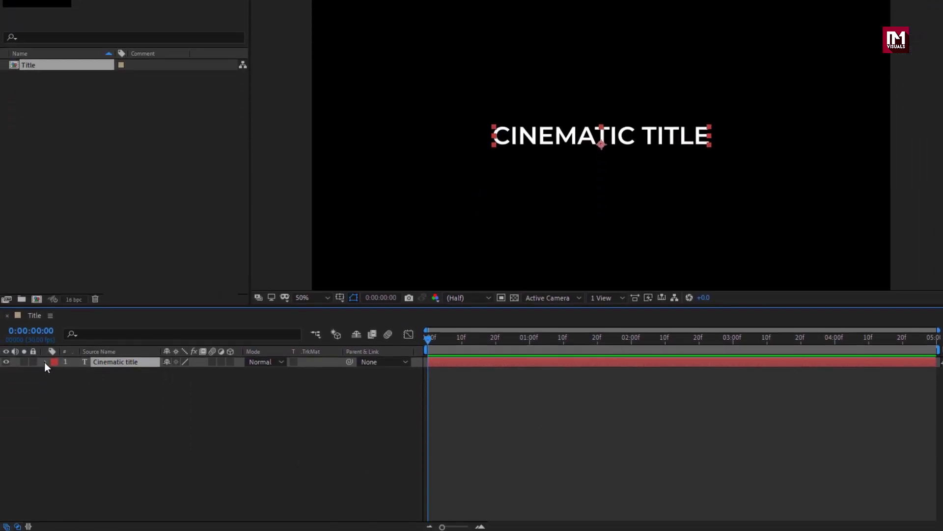
- Add a text animator to the title and reveal its range selector's Start, End and Offset
left_click(44, 361)
left_click(236, 373)
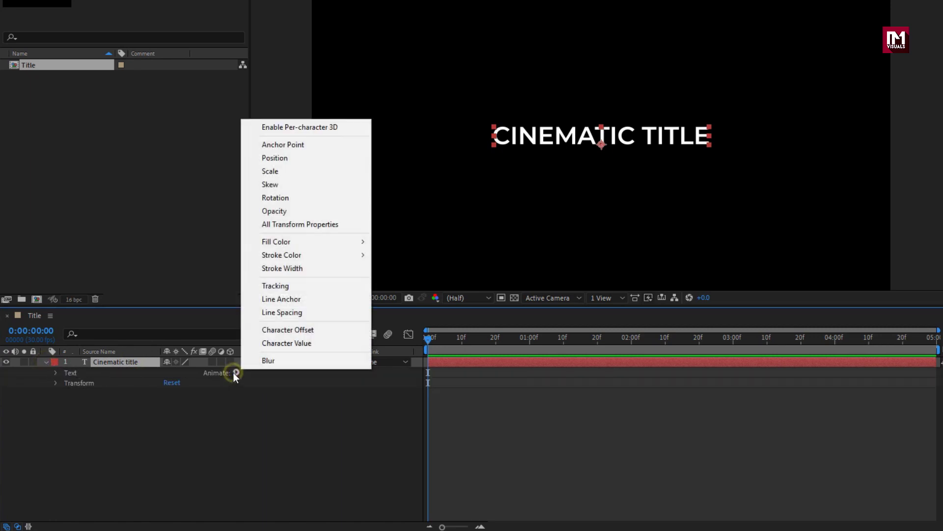
left_click(269, 286)
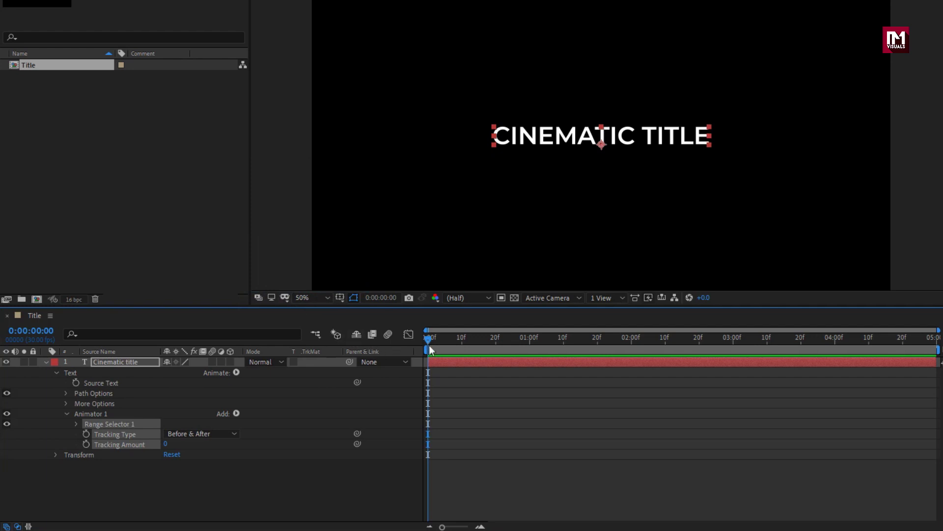
left_click(142, 460)
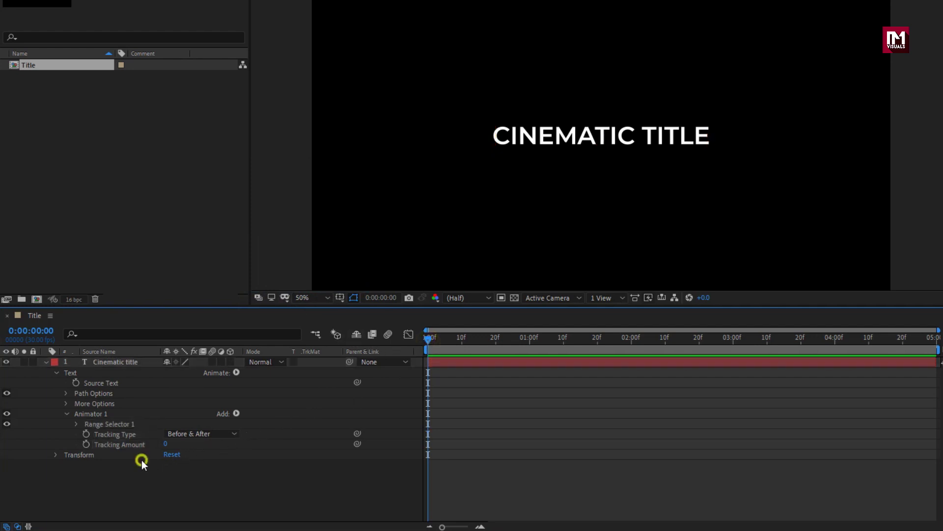
left_click(76, 424)
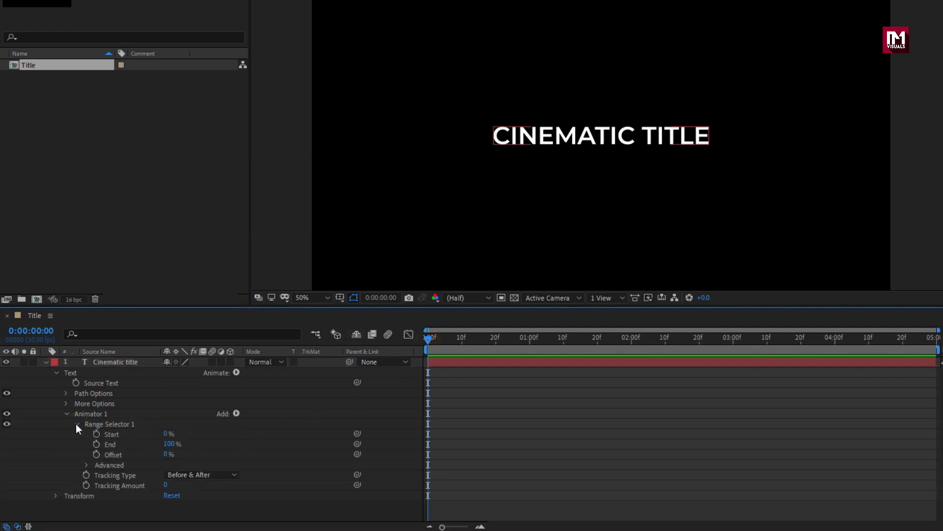
- Keyframe the range selector Offset from -100% at 0:00 to 100% at the last frame
left_click(96, 454)
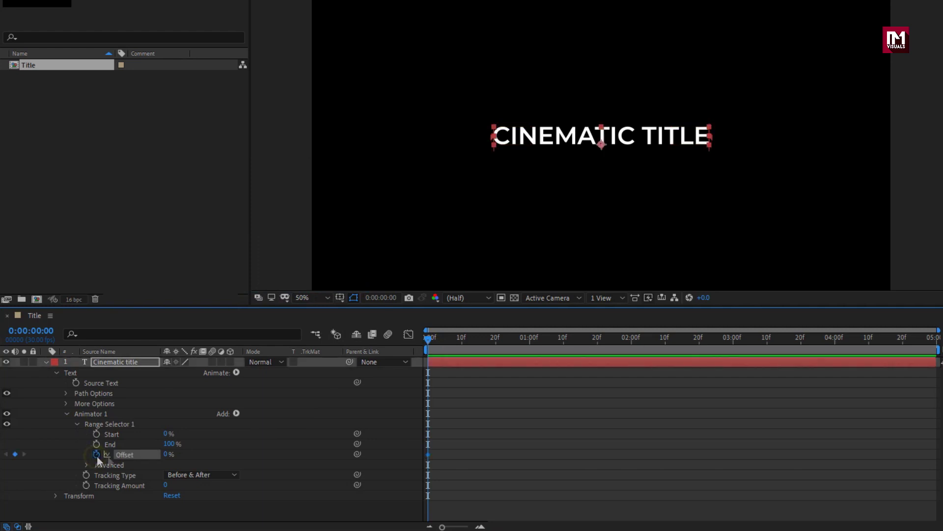
left_click_drag(167, 457, 76, 453)
left_click_drag(428, 343, 936, 349)
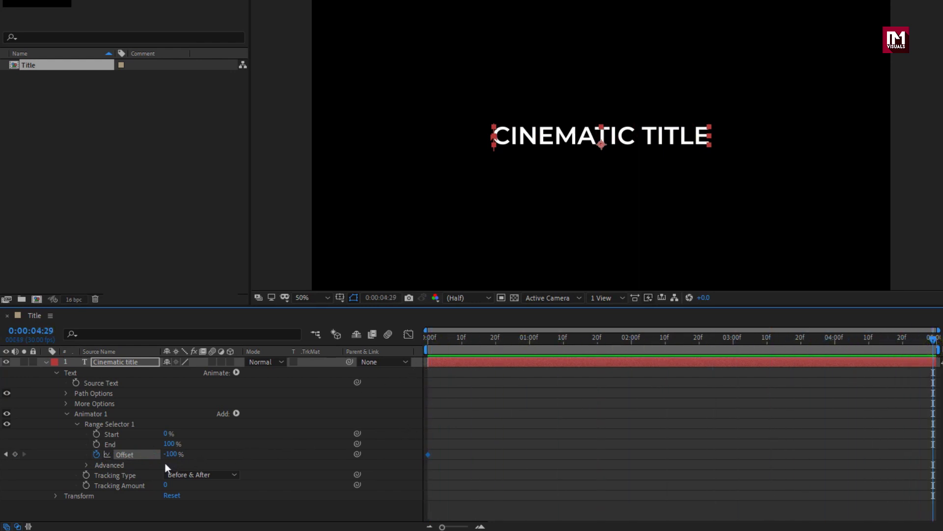
left_click_drag(168, 455, 359, 456)
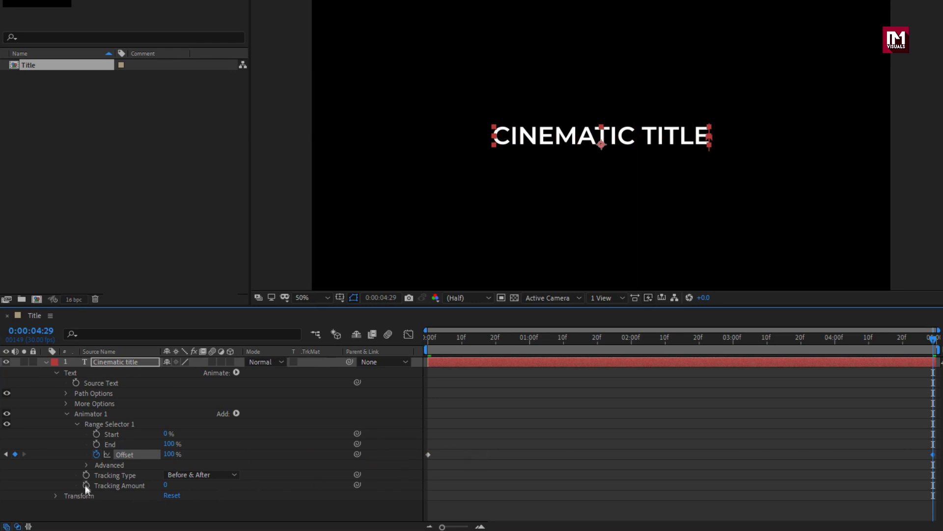
- Set the selector Shape to Ramp Up and add Opacity at 0% to the animator
left_click(85, 467)
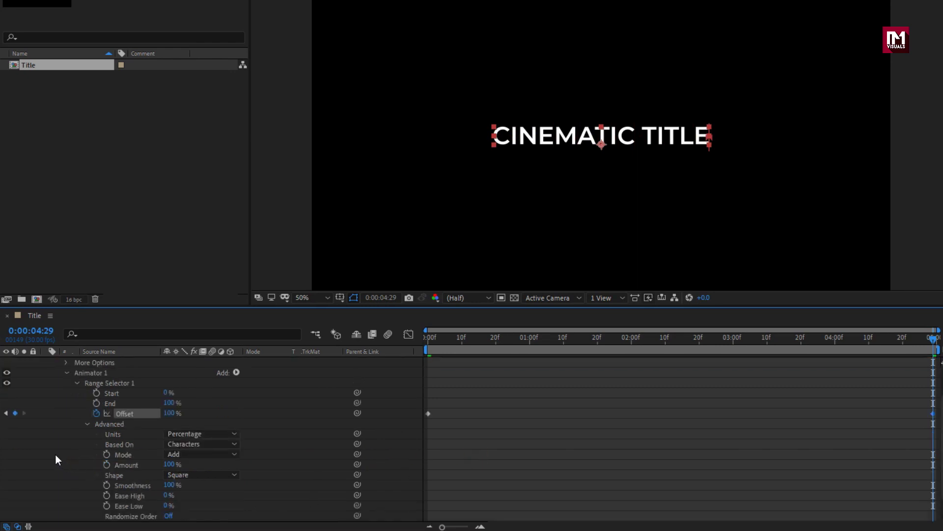
left_click(207, 475)
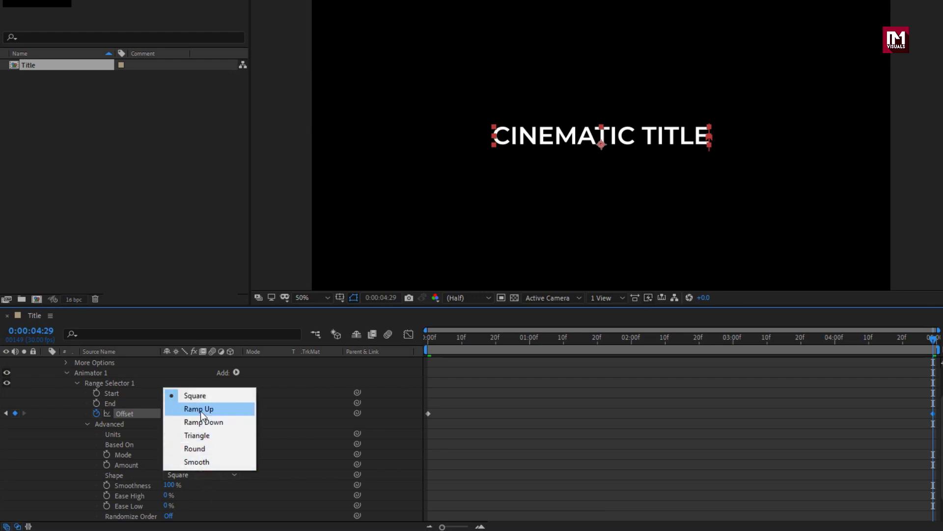
left_click(201, 411)
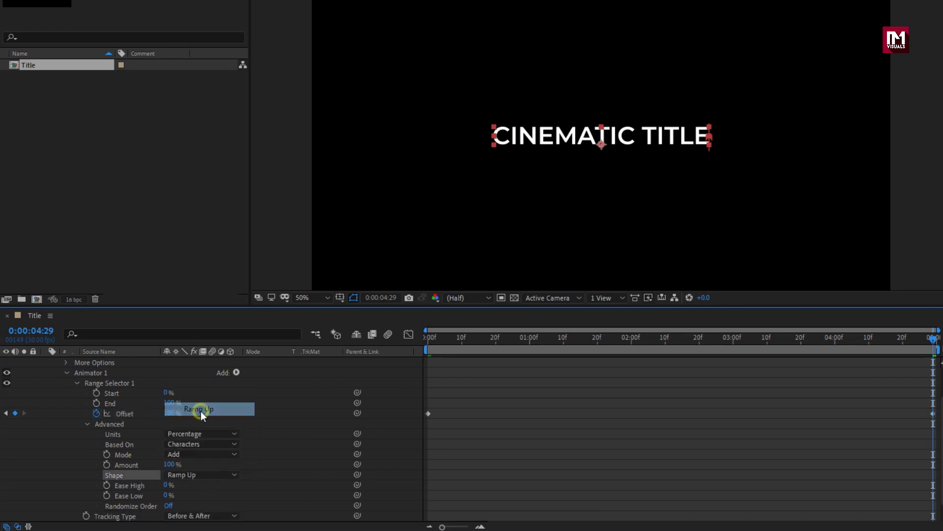
left_click(237, 372)
mouse_move(280, 376)
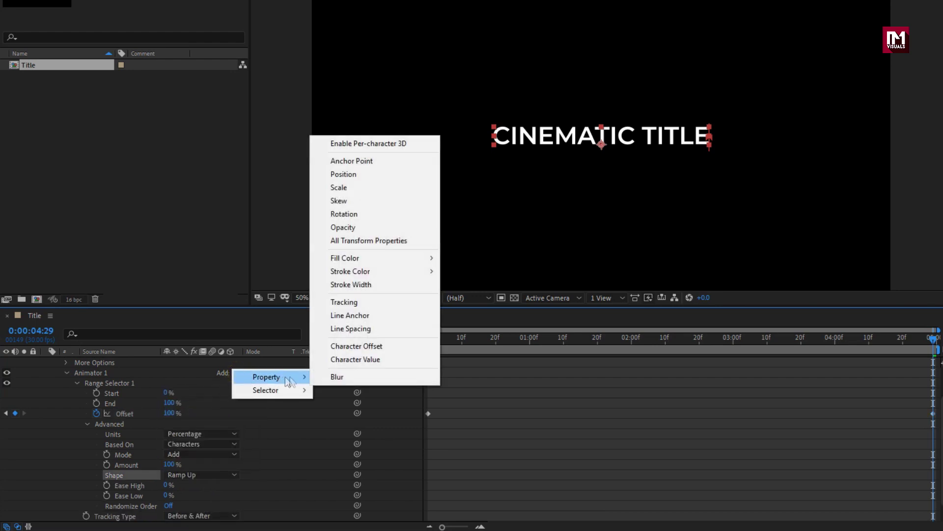
left_click(343, 228)
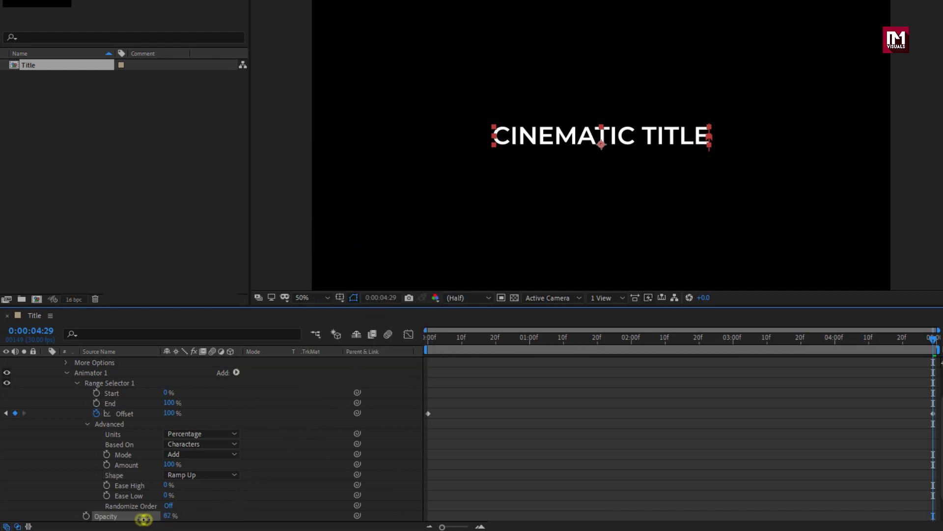
left_click_drag(429, 339, 650, 355)
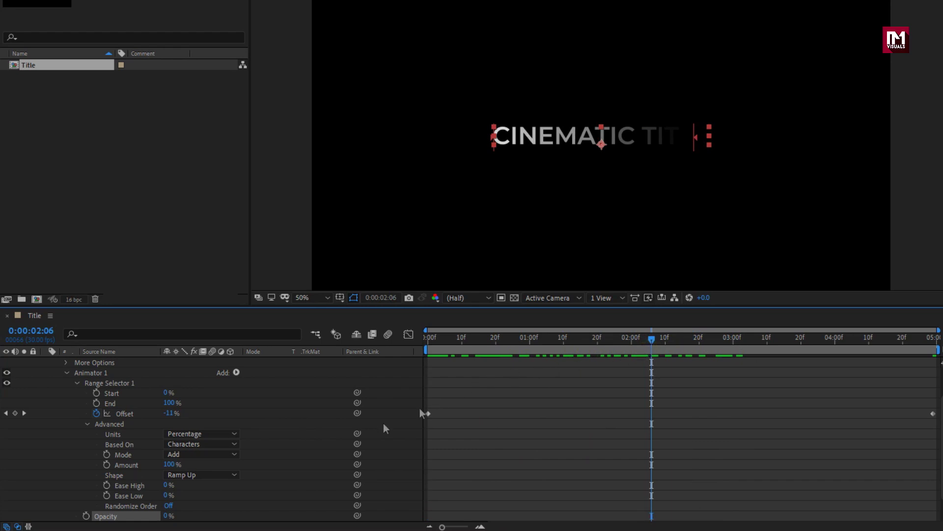
- Turn on Randomize Order and set the Random Seed to 19
left_click(168, 506)
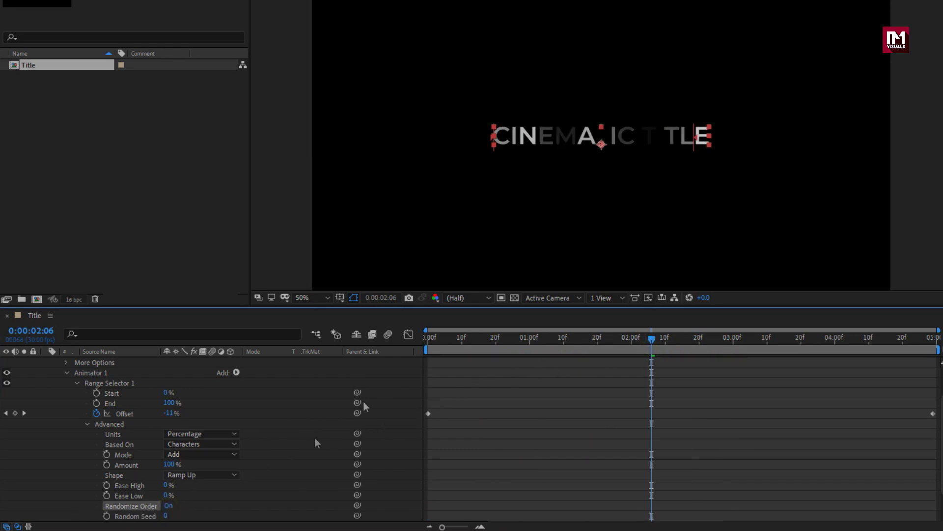
left_click_drag(430, 340, 706, 341)
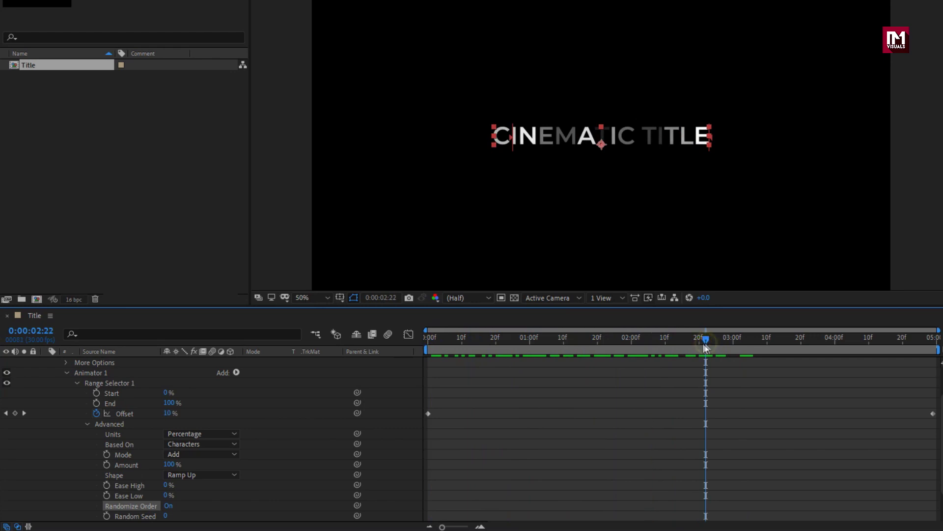
scroll(292, 447, "down", 2)
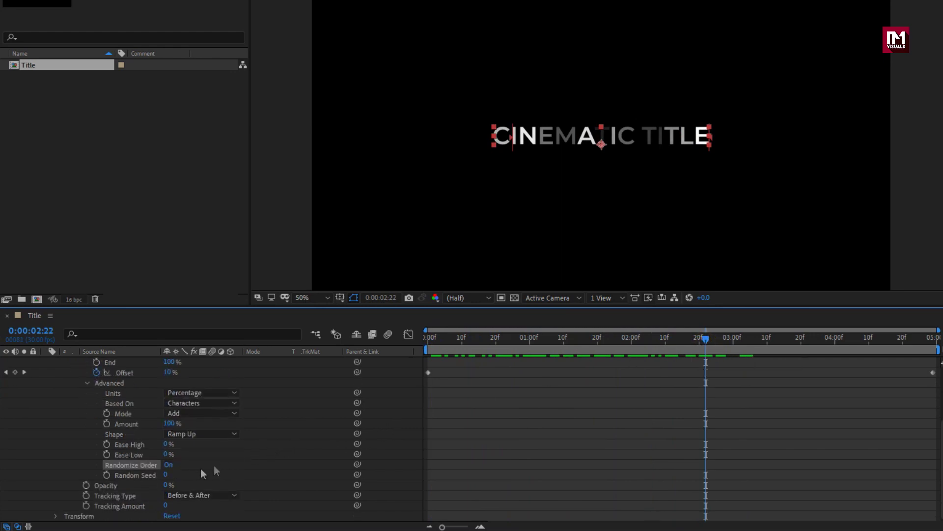
left_click(164, 474)
left_click_drag(165, 476, 177, 475)
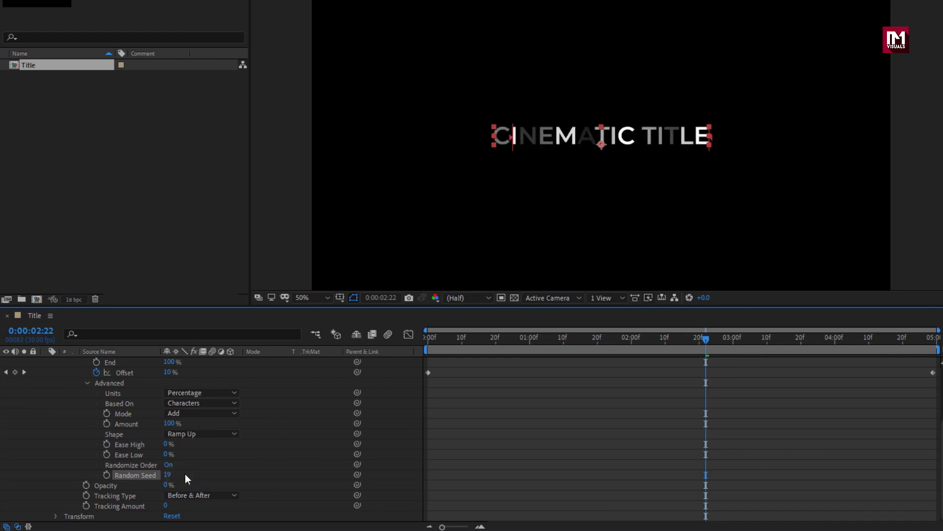
scroll(226, 446, "up", 3)
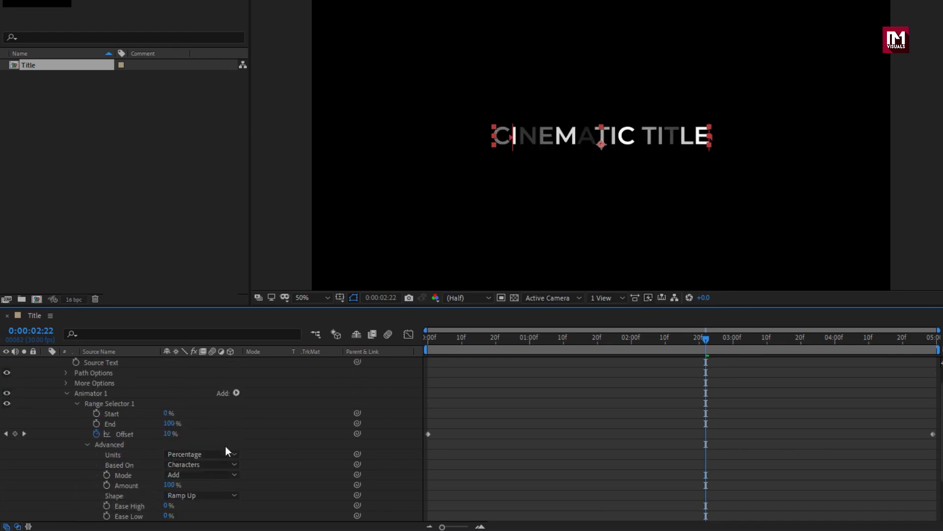
left_click(237, 394)
mouse_move(280, 397)
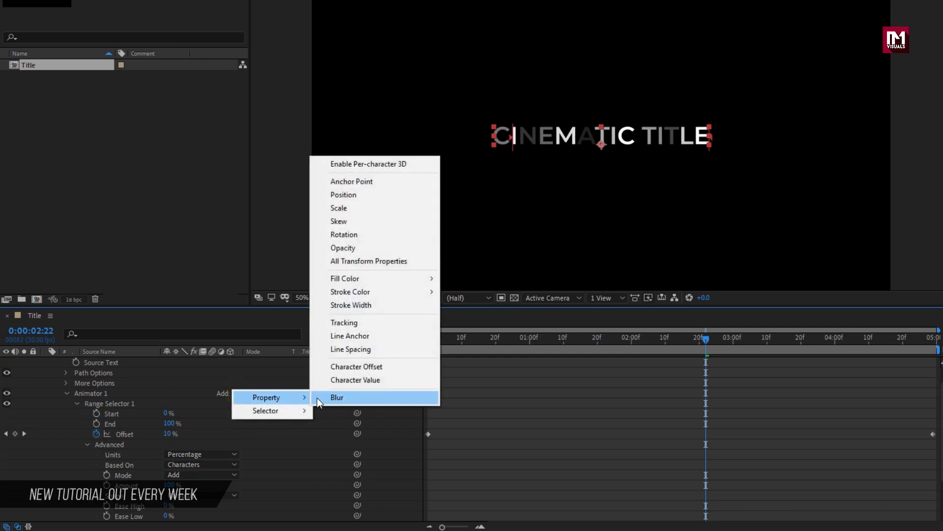
- Add Scale to Animator 1 and set it to 50%
left_click(340, 208)
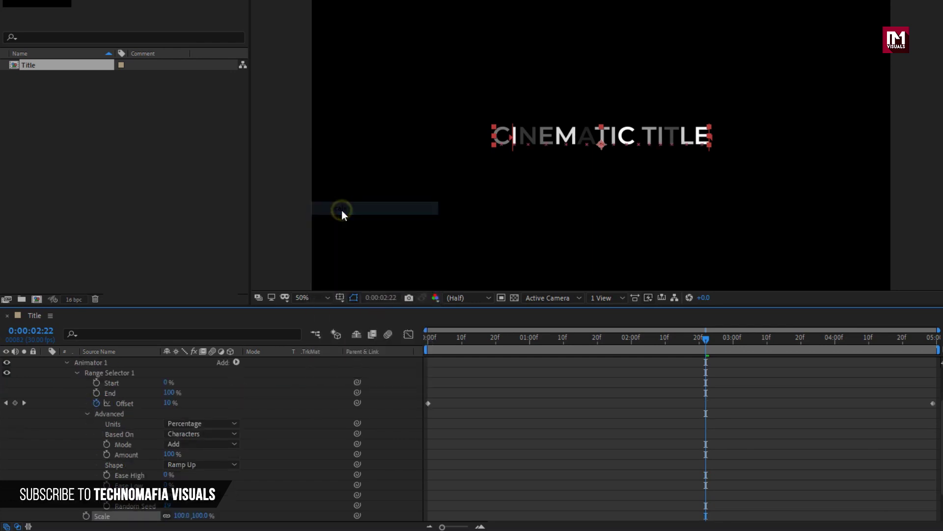
scroll(315, 440, "down", 3)
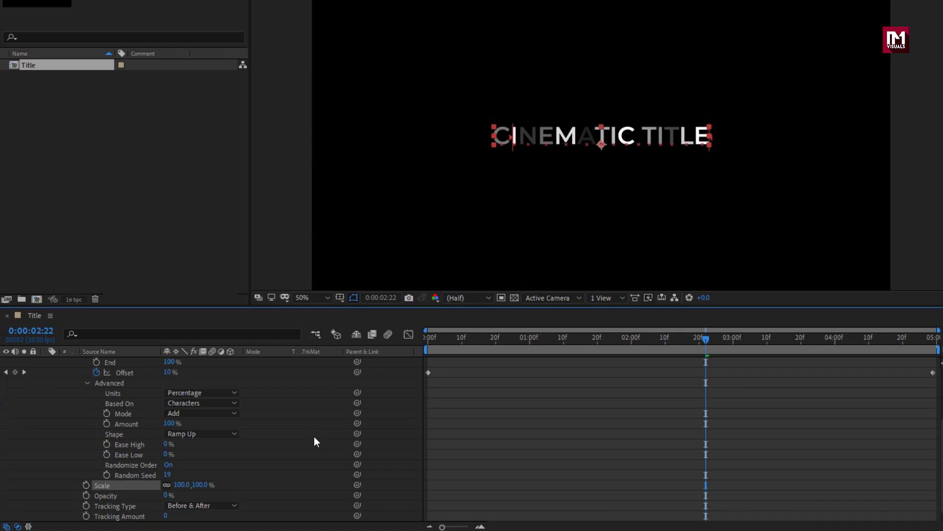
scroll(598, 142, "up", 2)
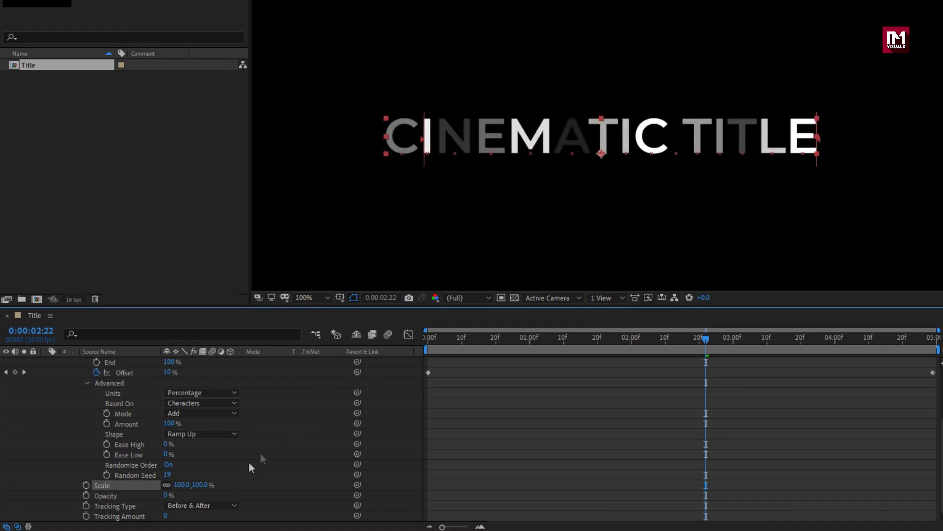
left_click_drag(185, 491, 160, 492)
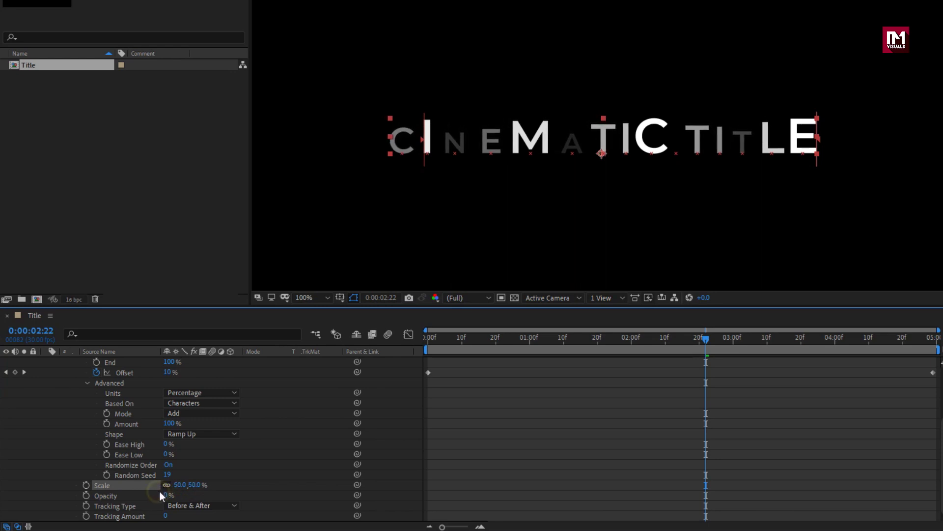
scroll(245, 467, "up", 4)
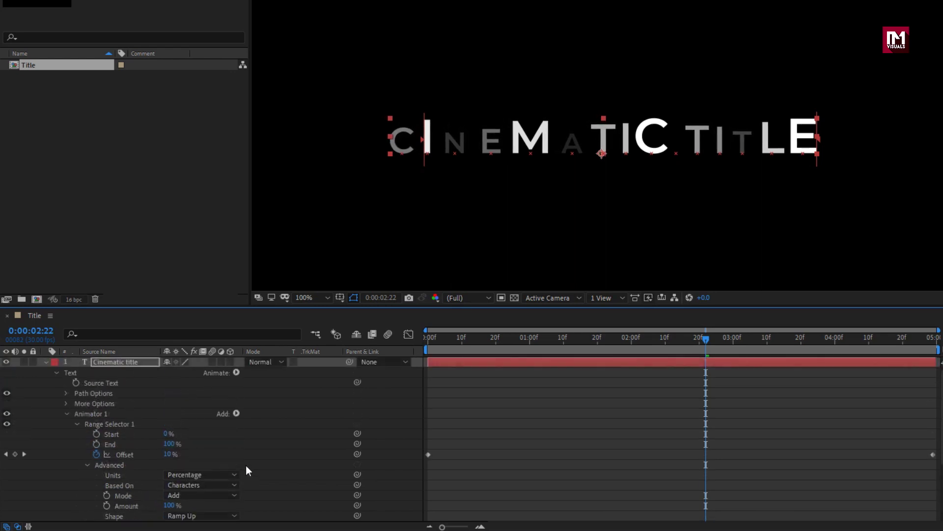
left_click(235, 414)
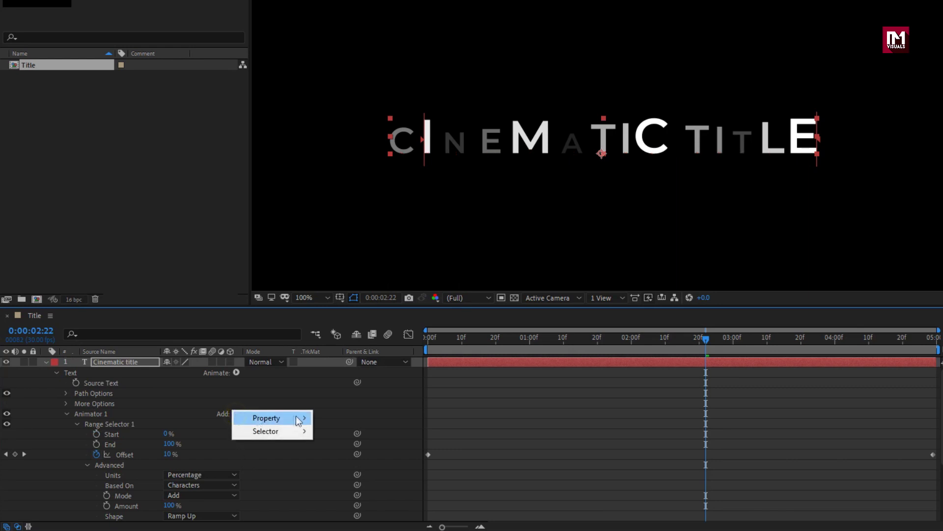
- Add Blur at 70,70 to Animator 1 and scrub the timeline to preview
mouse_move(298, 416)
left_click(329, 416)
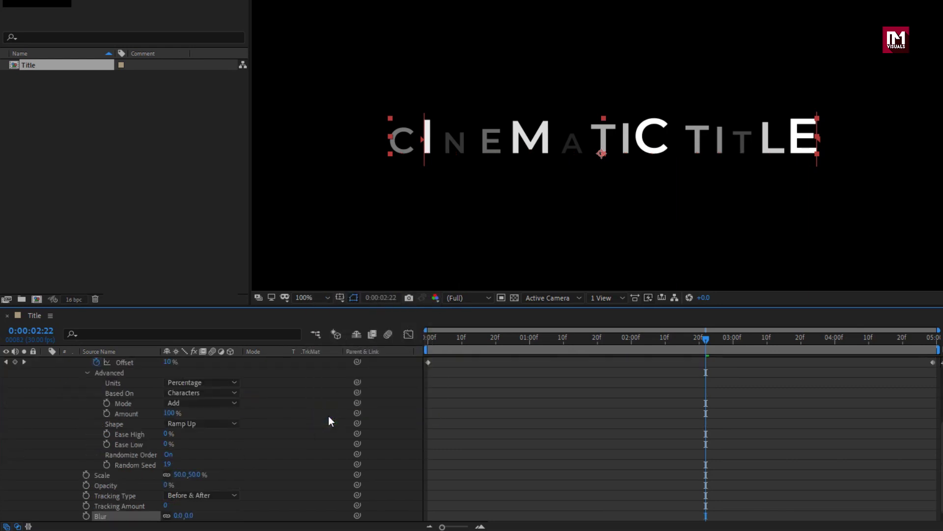
left_click_drag(191, 510, 222, 502)
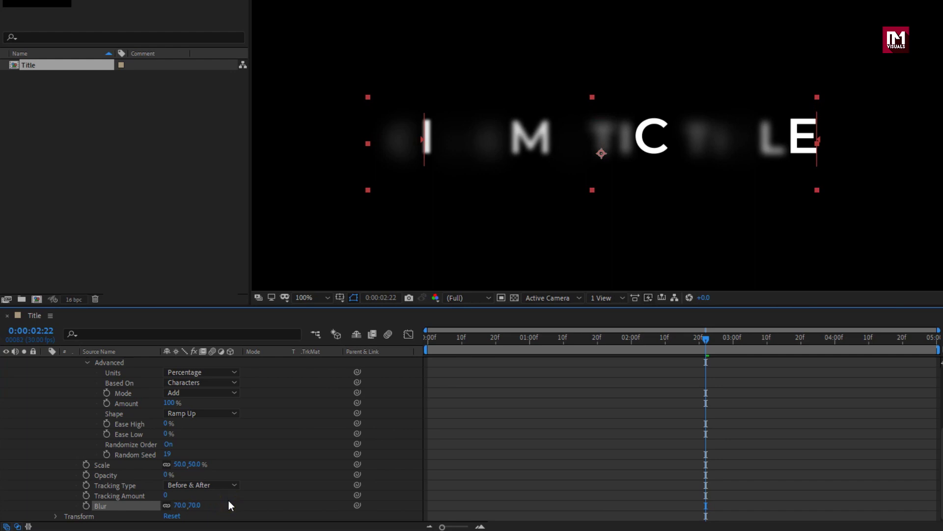
left_click_drag(430, 341, 921, 363)
- Easy Ease the Offset keyframes and stretch the influence to 90.98% in the Graph Editor
scroll(798, 417, "up", 3)
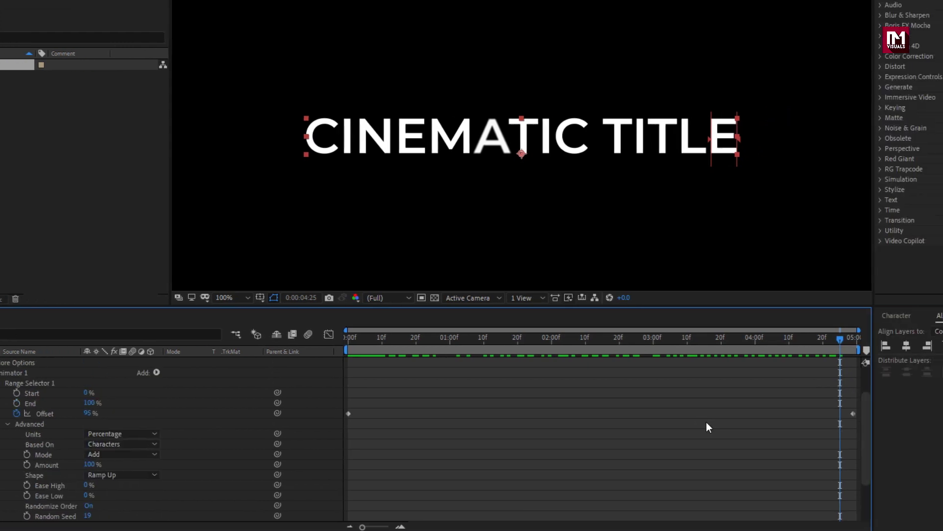
right_click(756, 414)
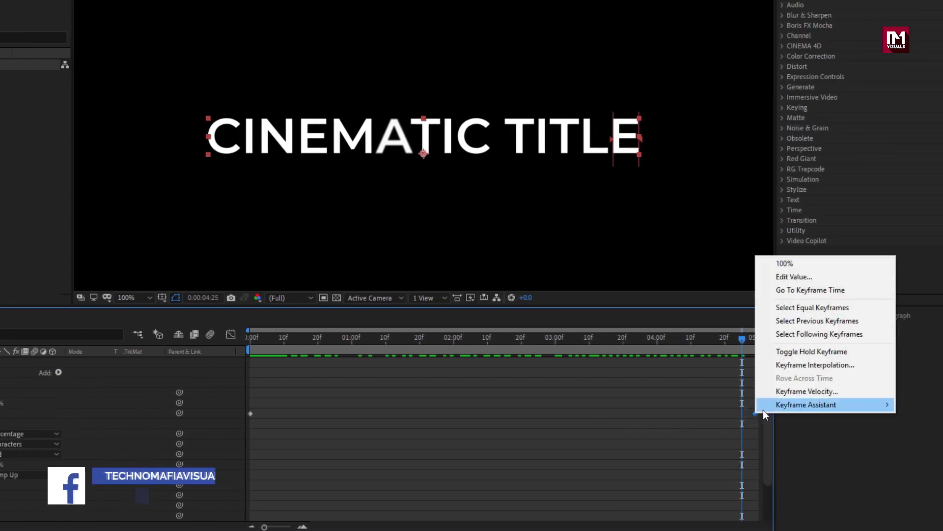
mouse_move(764, 407)
left_click(640, 444)
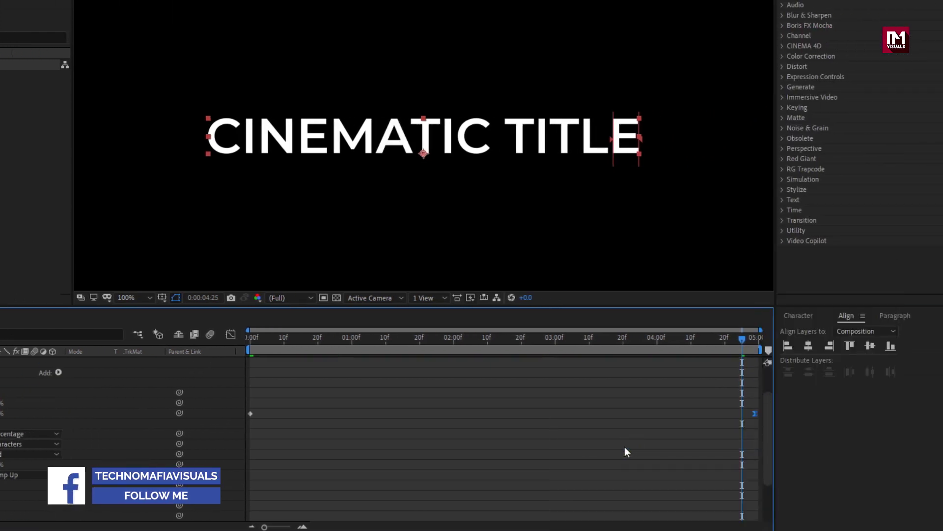
left_click(231, 335)
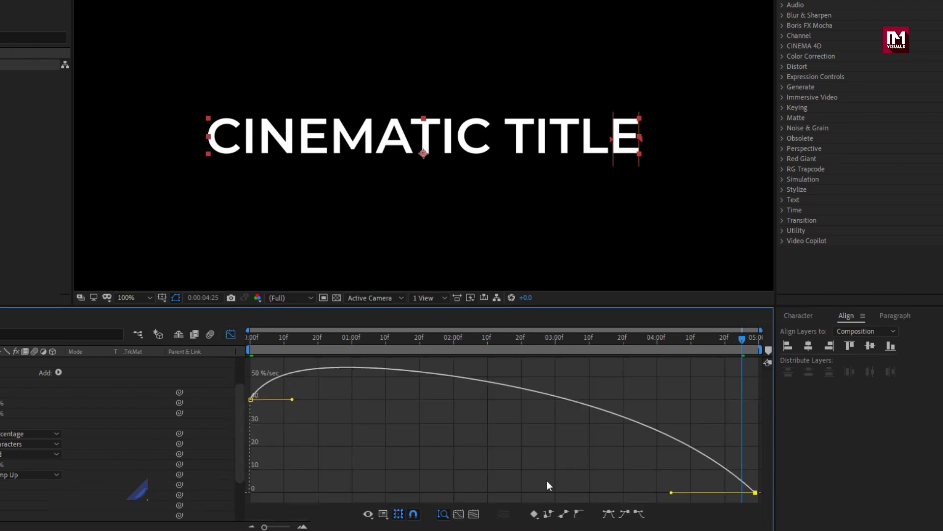
left_click_drag(671, 492, 504, 496)
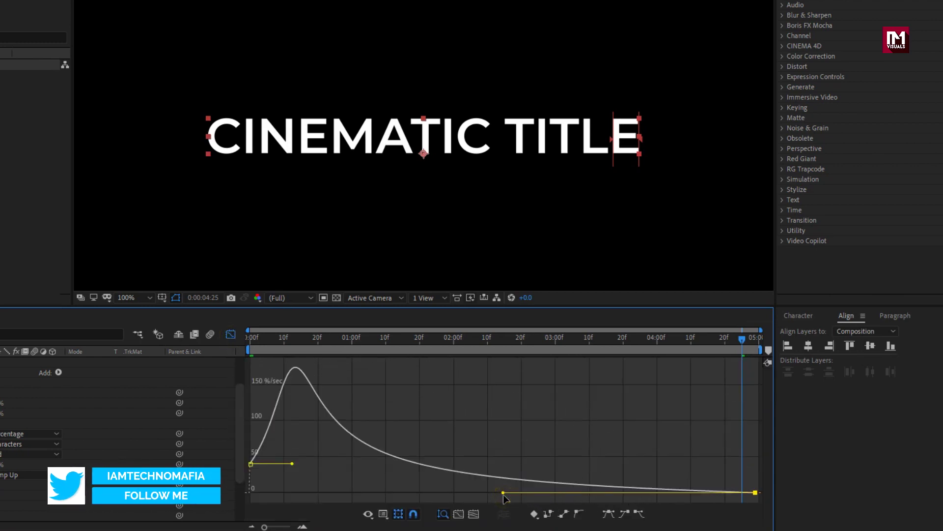
left_click(231, 334)
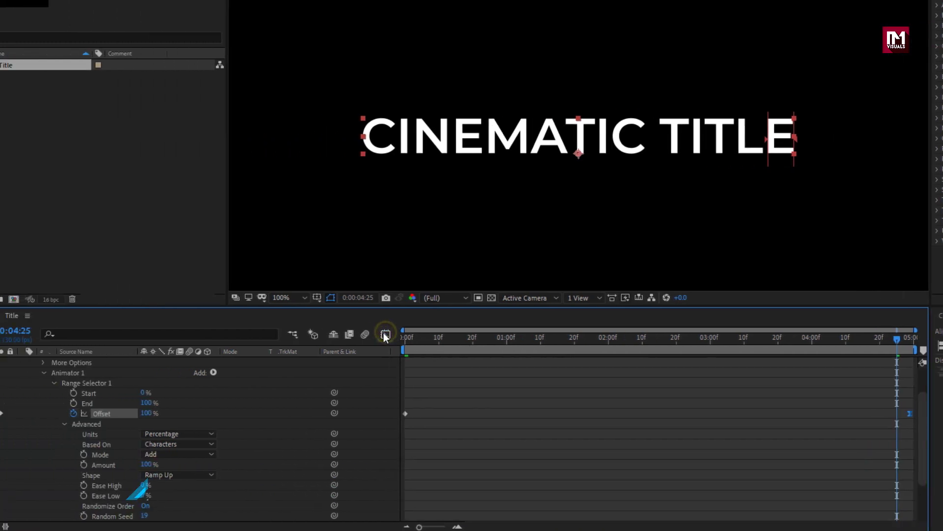
- Add a second Tracking animator to the Cinematic title layer
left_click(67, 373)
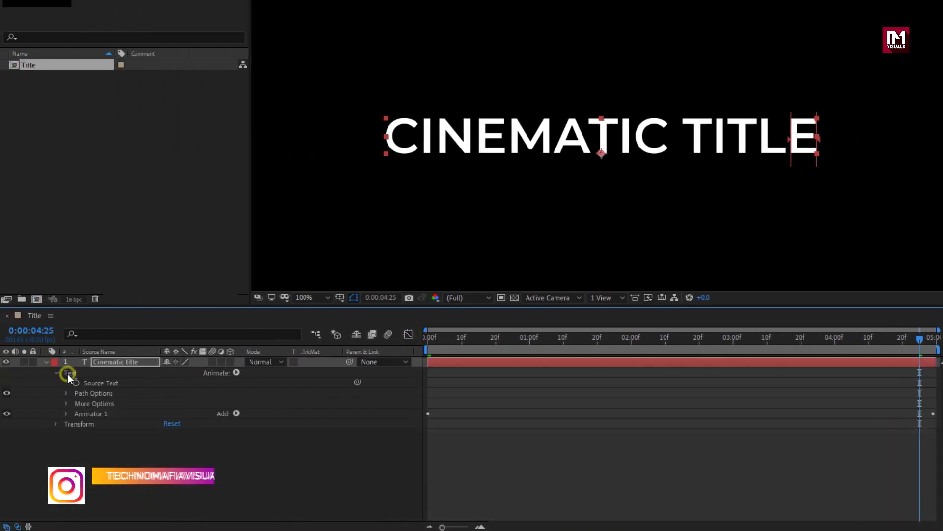
left_click(126, 364)
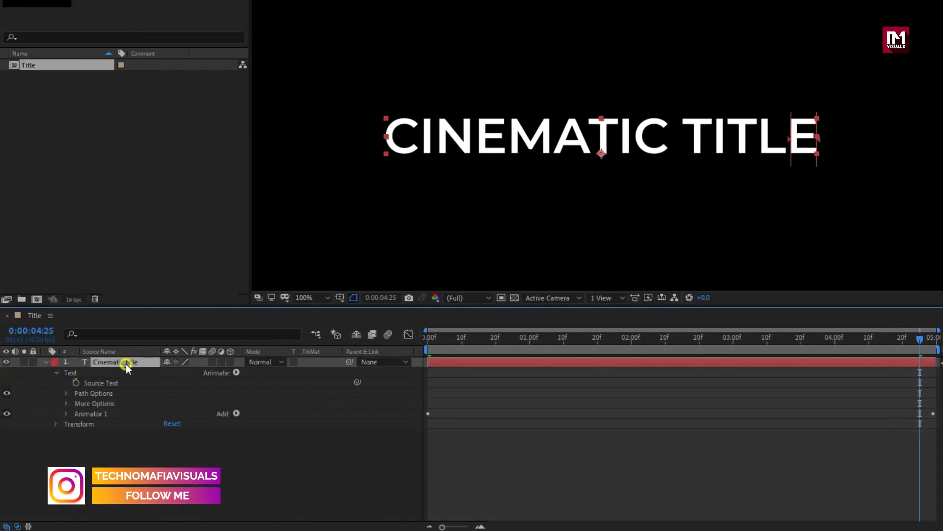
left_click(234, 372)
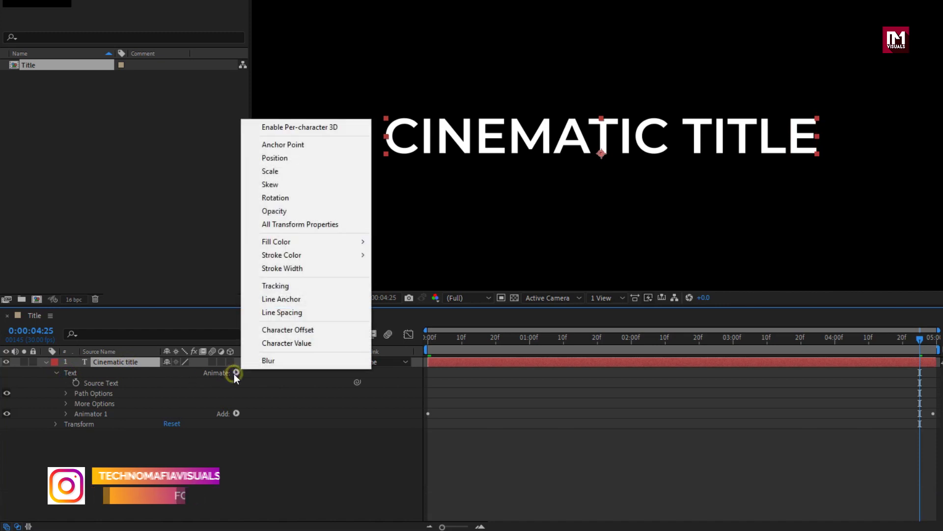
left_click(276, 290)
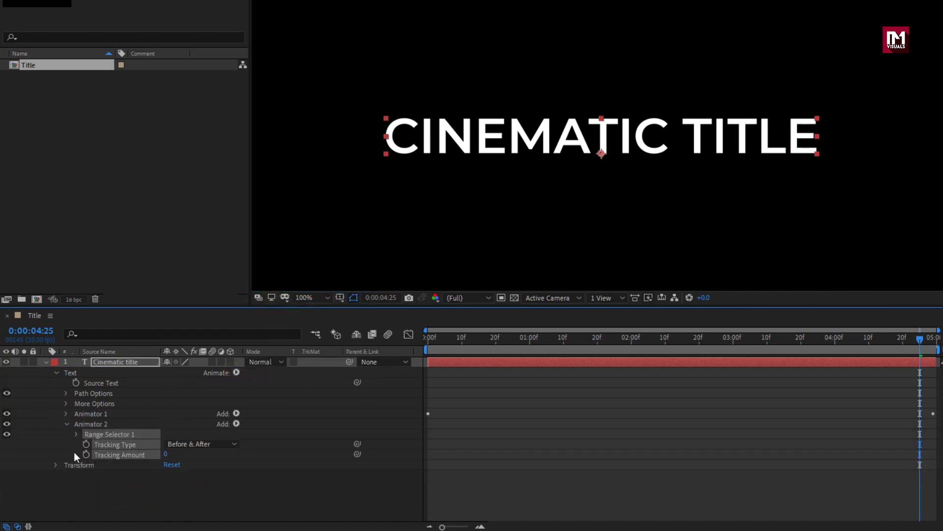
left_click(72, 450)
- Keyframe Tracking Amount at -5 at the composition start
left_click(424, 339)
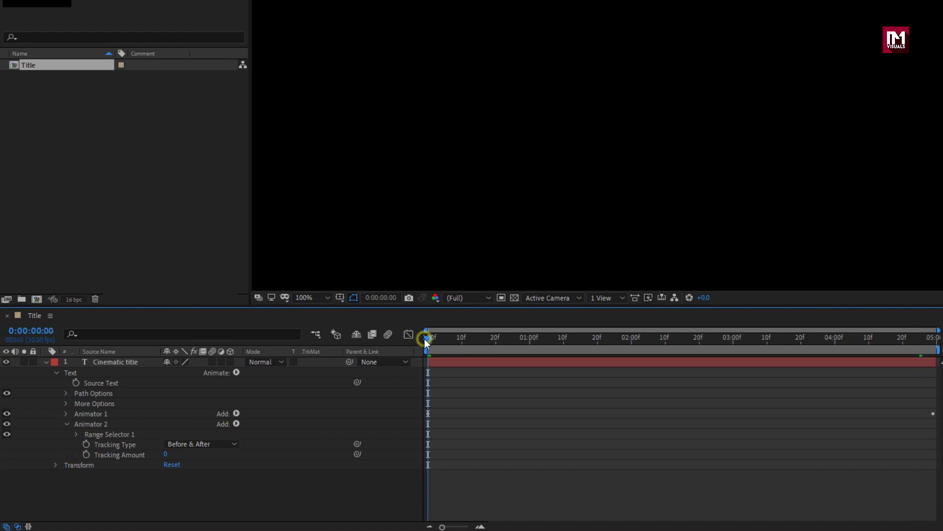
left_click(86, 454)
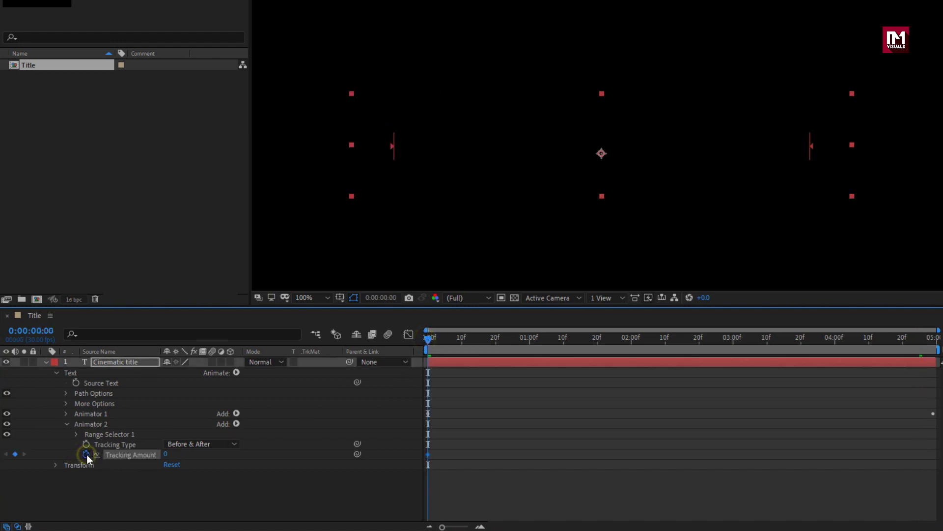
left_click(165, 454)
type("-5")
key("Return")
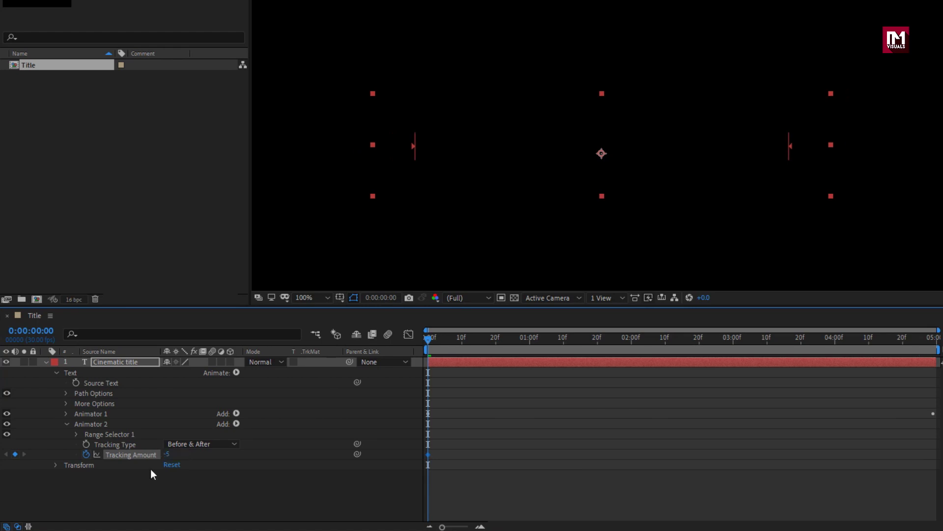
- Set Tracking Amount to 5 at 4:29 and preview the title spreading out
left_click_drag(429, 339, 939, 361)
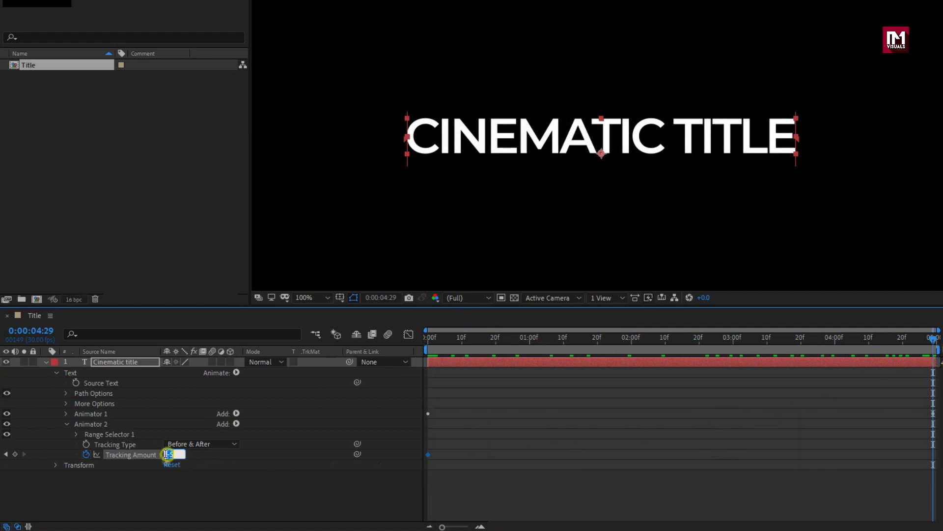
type("5")
key("Return")
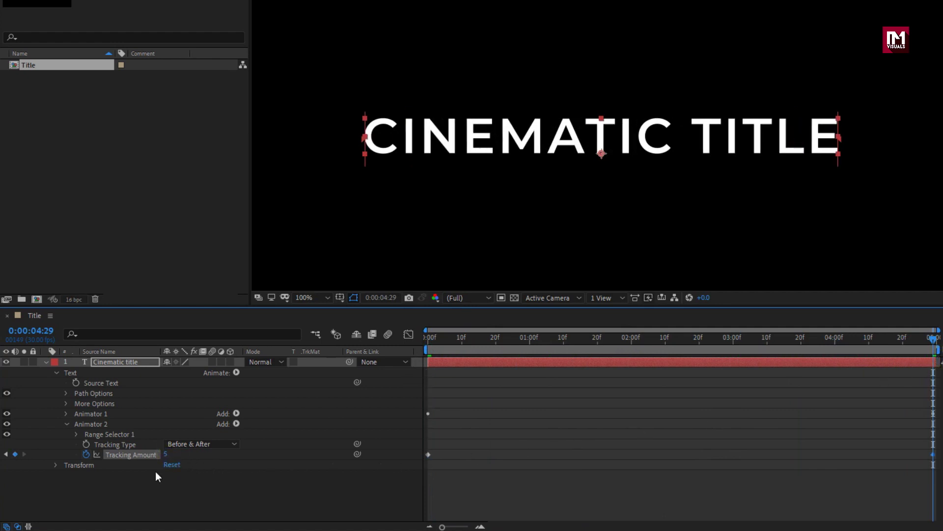
left_click(426, 341)
mouse_move(428, 344)
left_mouse_down()
mouse_move(895, 339)
mouse_move(564, 337)
mouse_move(419, 354)
left_mouse_up()
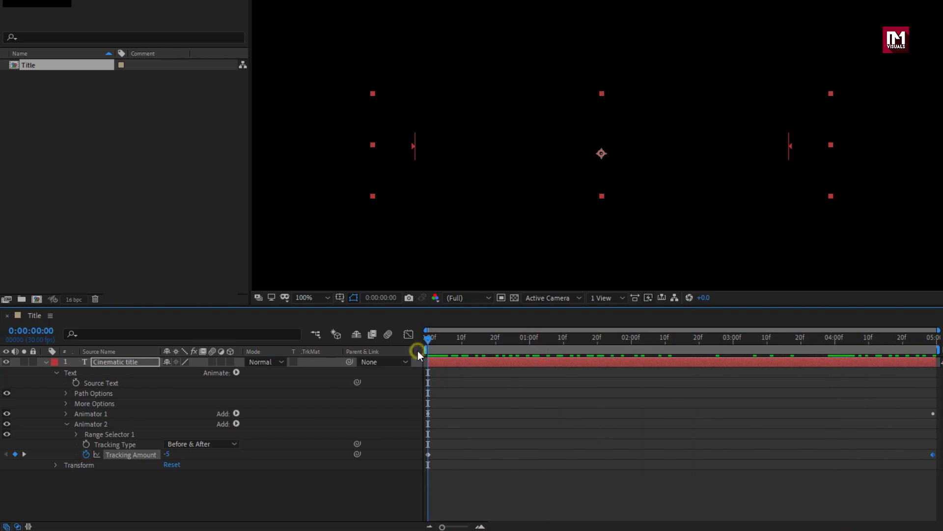
scroll(515, 235, "down", 2)
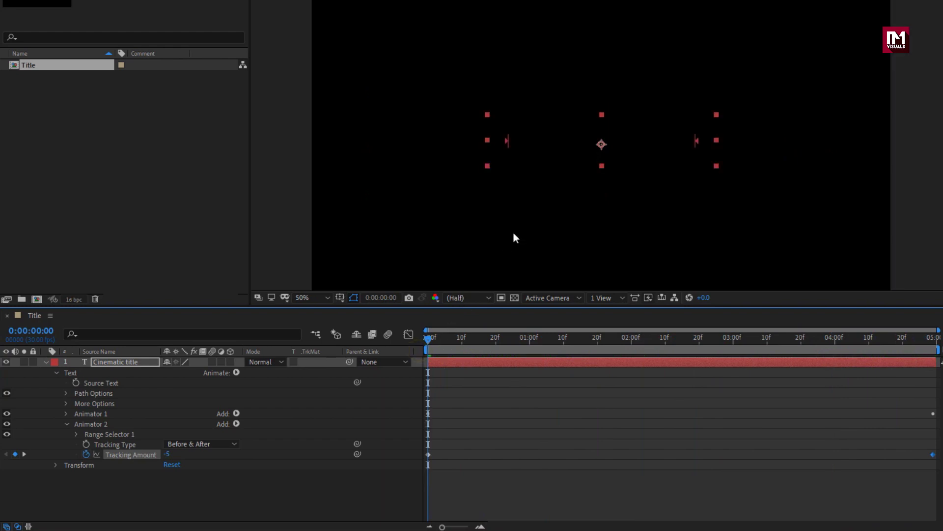
- Fit the viewer and duplicate the Cinematic title layer with Ctrl+D
left_click(314, 296)
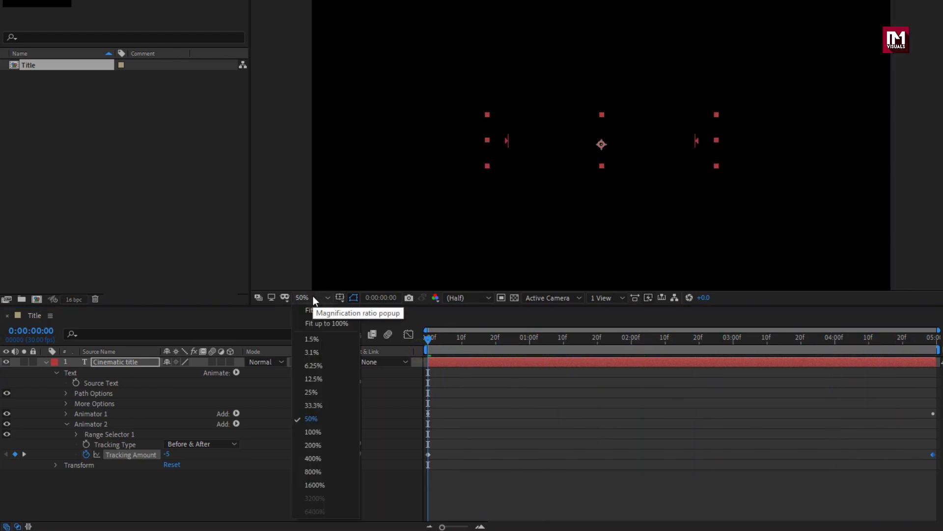
left_click(314, 323)
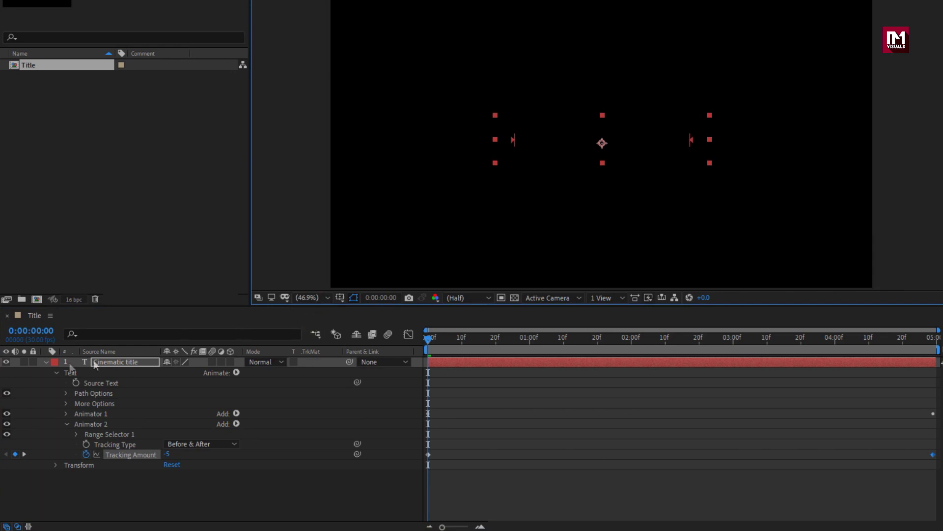
left_click(45, 363)
left_click(114, 360)
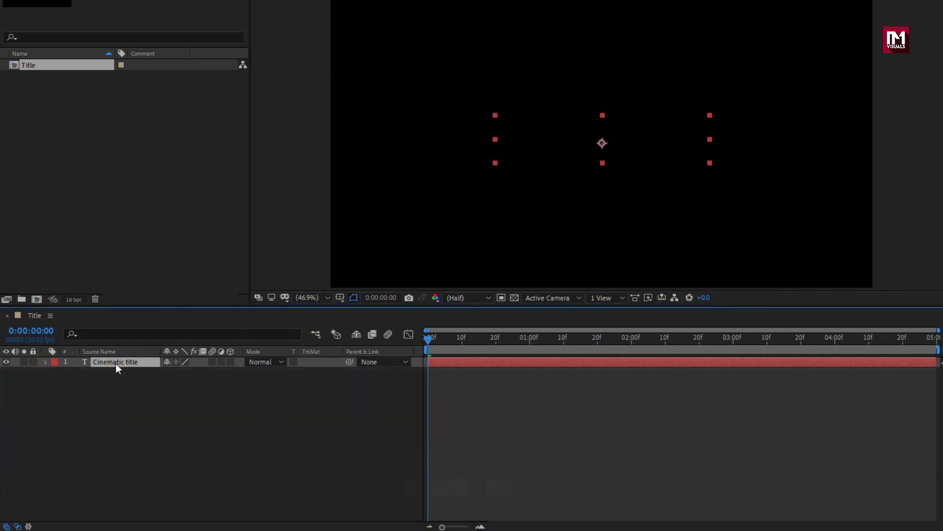
key("ctrl+d")
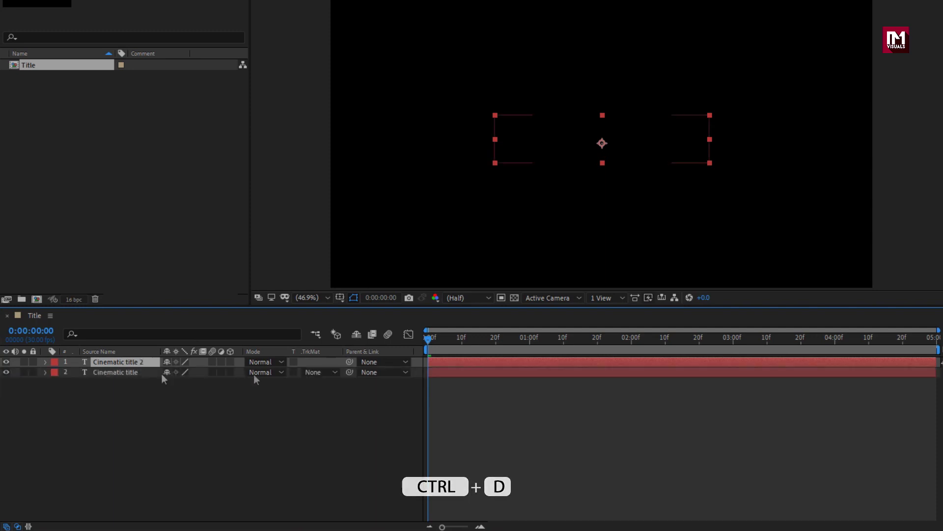
- At 0:00:02:19, drag the duplicate title just below the original
left_click(695, 338)
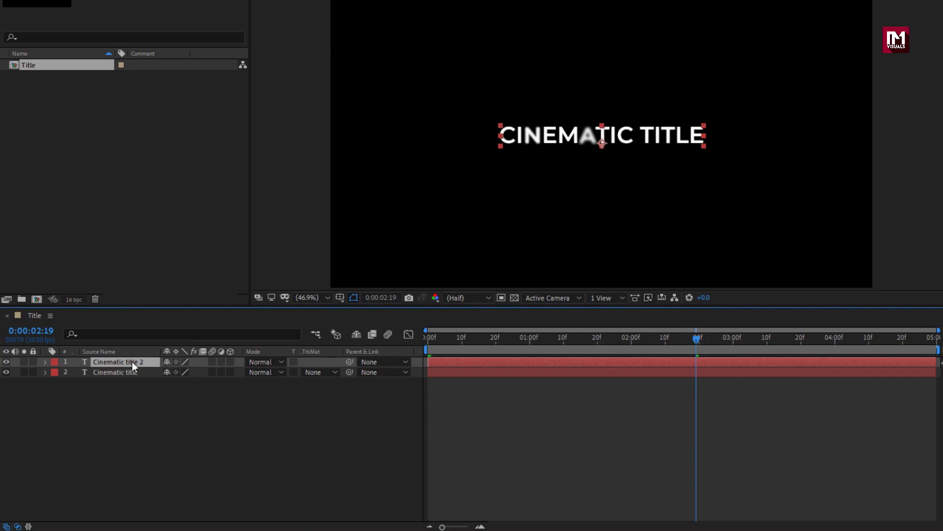
left_click_drag(578, 144, 585, 157)
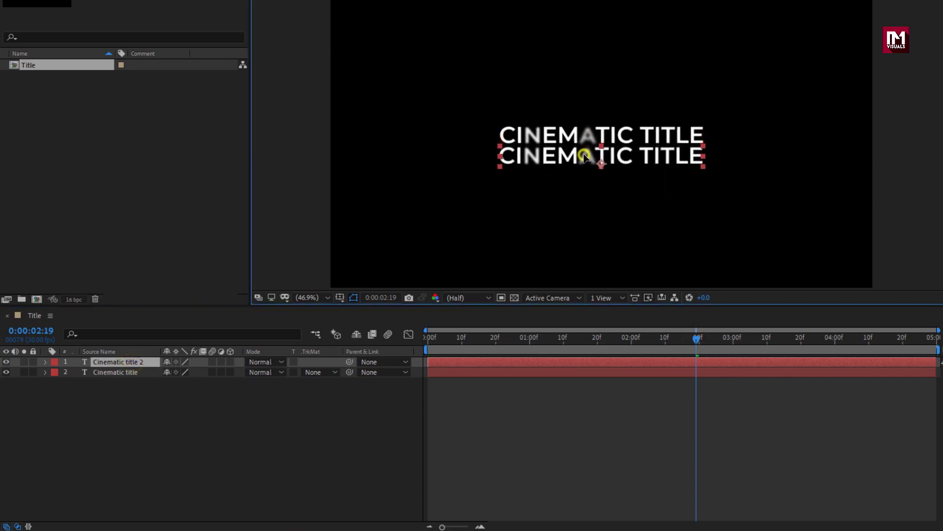
scroll(584, 156, "up", 3)
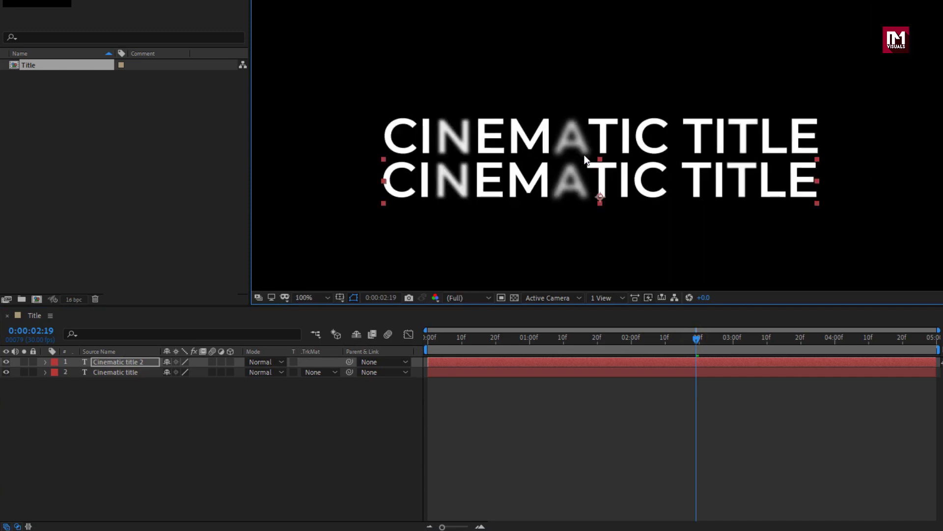
left_click(142, 365)
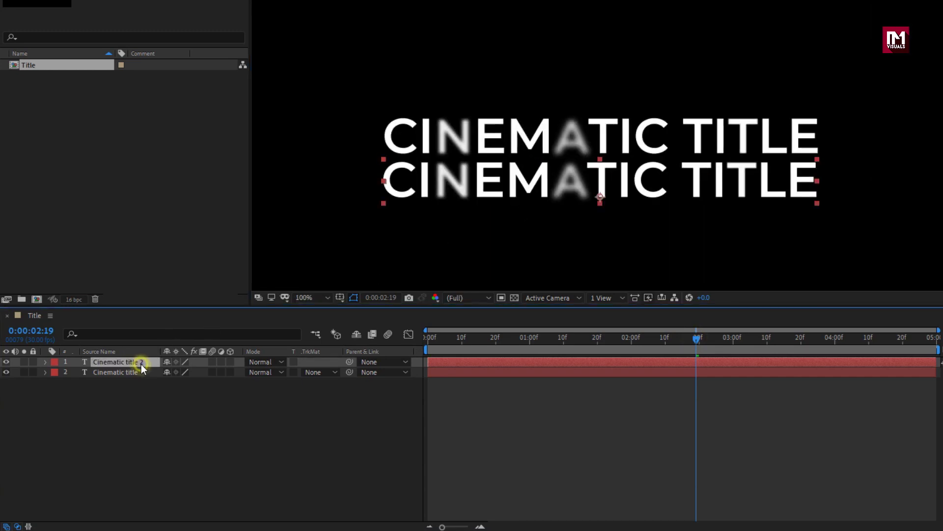
- Retype the duplicate line as 'After effects tutorial'
type("After")
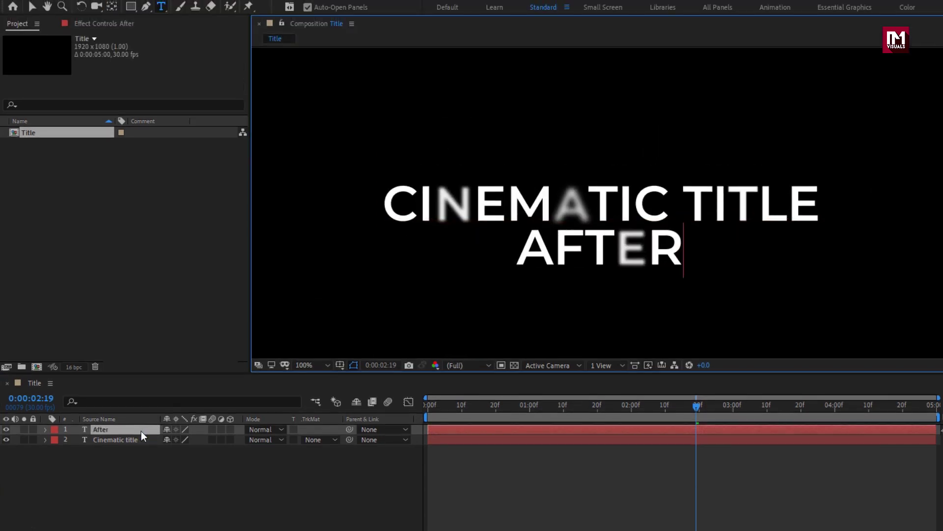
type(" effec")
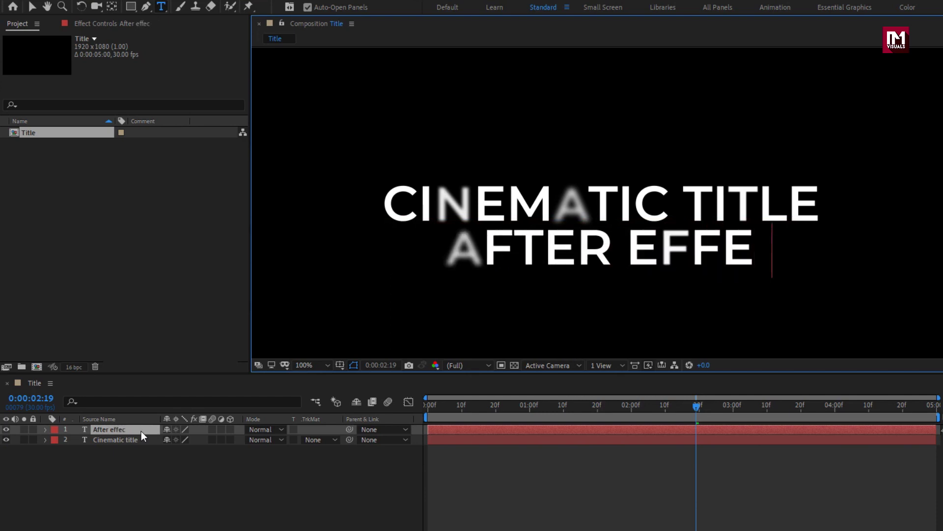
type("ts tu")
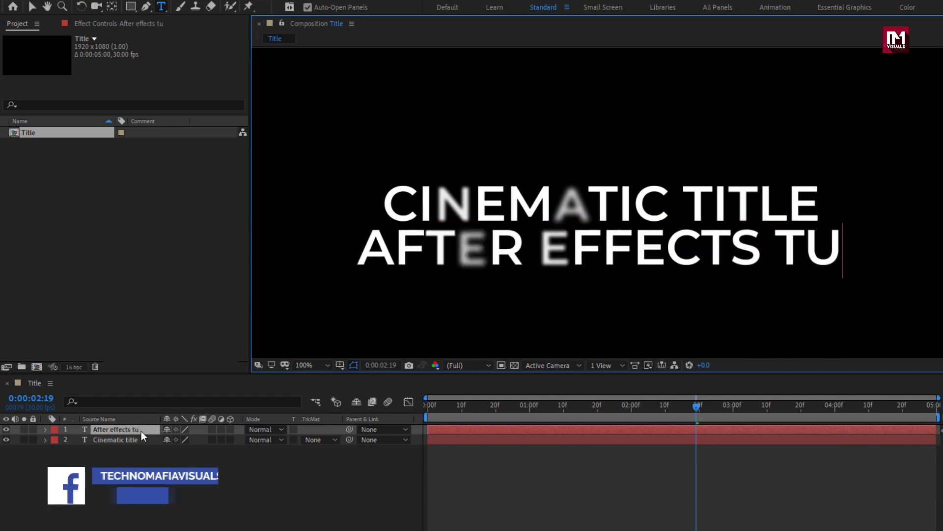
type("torial")
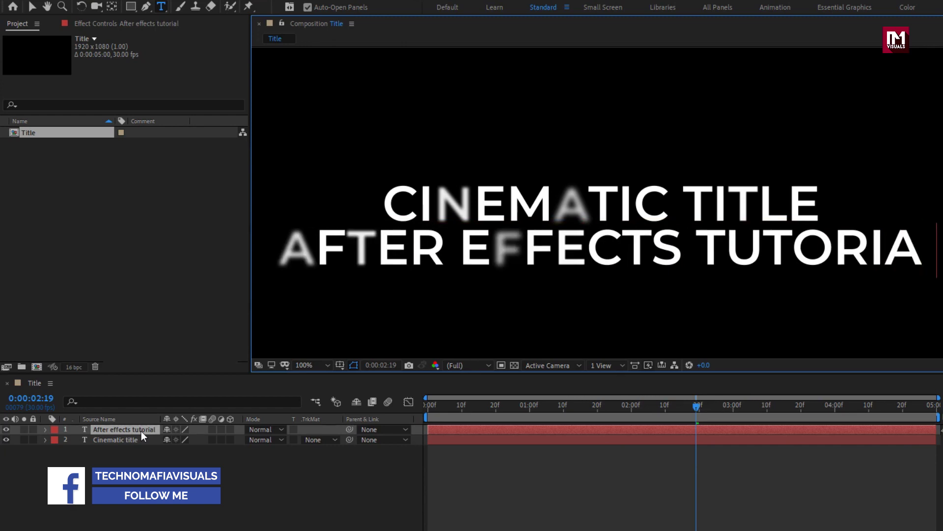
key("Escape")
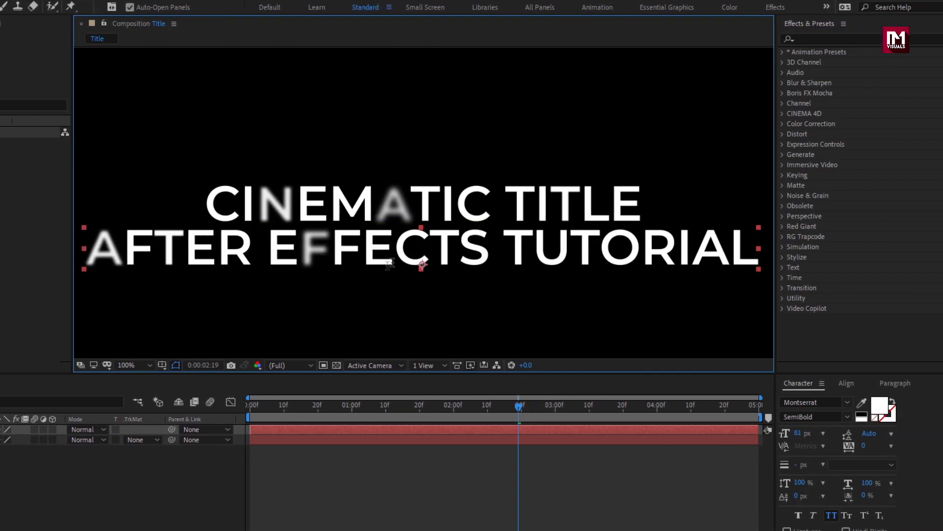
key("v")
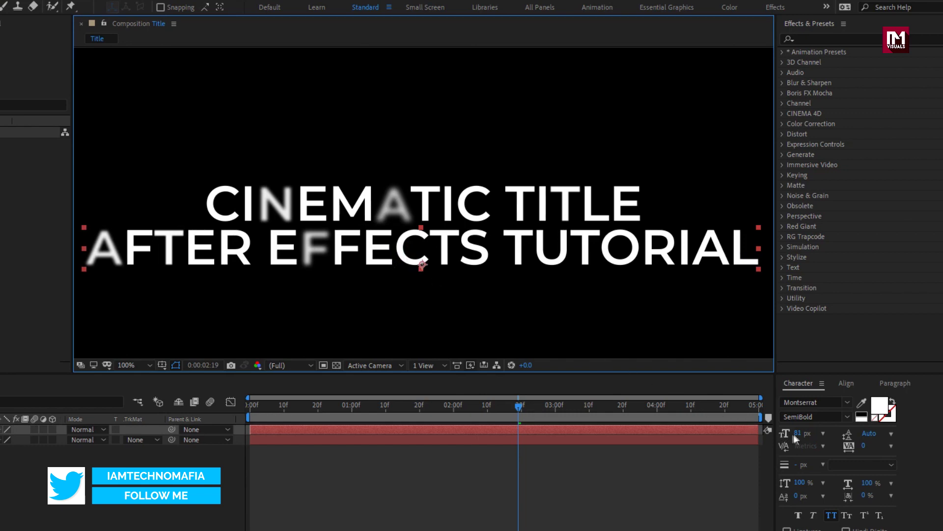
- Set the subtitle to Montserrat Light 32 px and move it just under the main title
left_click_drag(795, 435, 768, 440)
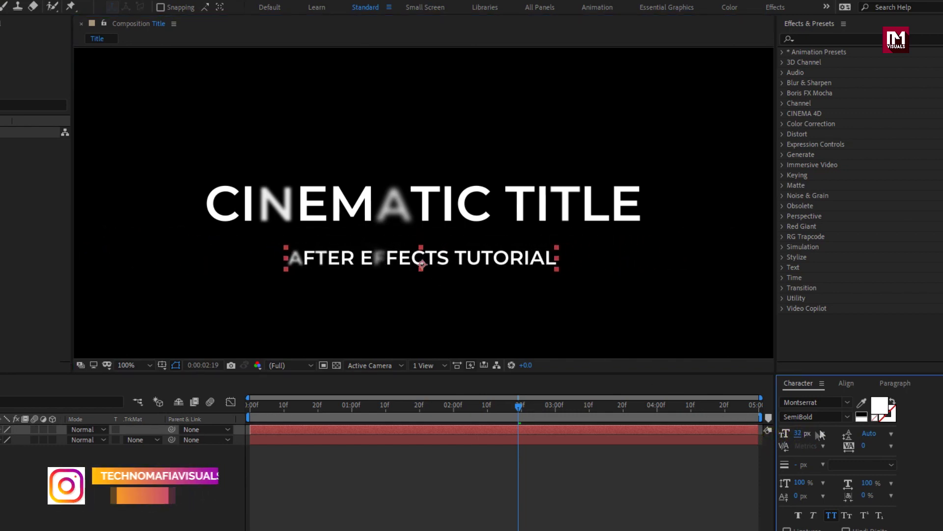
left_click(847, 417)
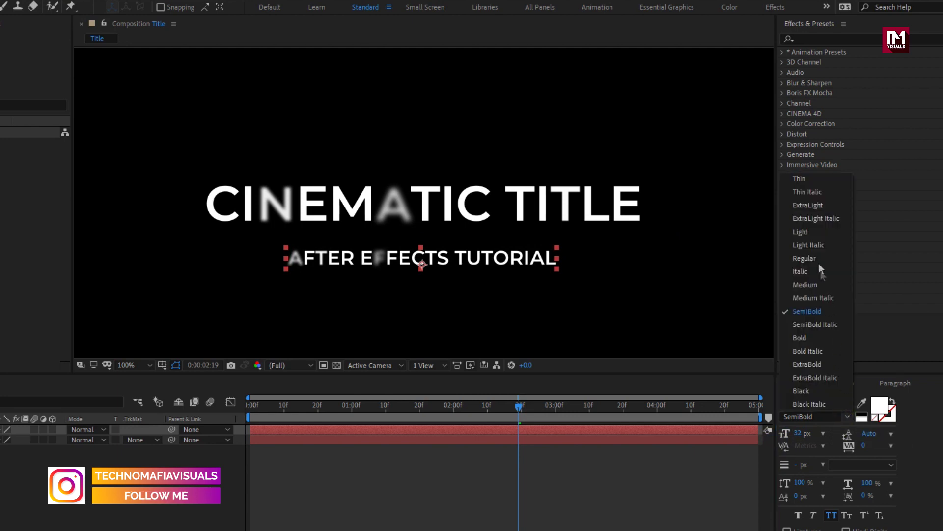
left_click(810, 232)
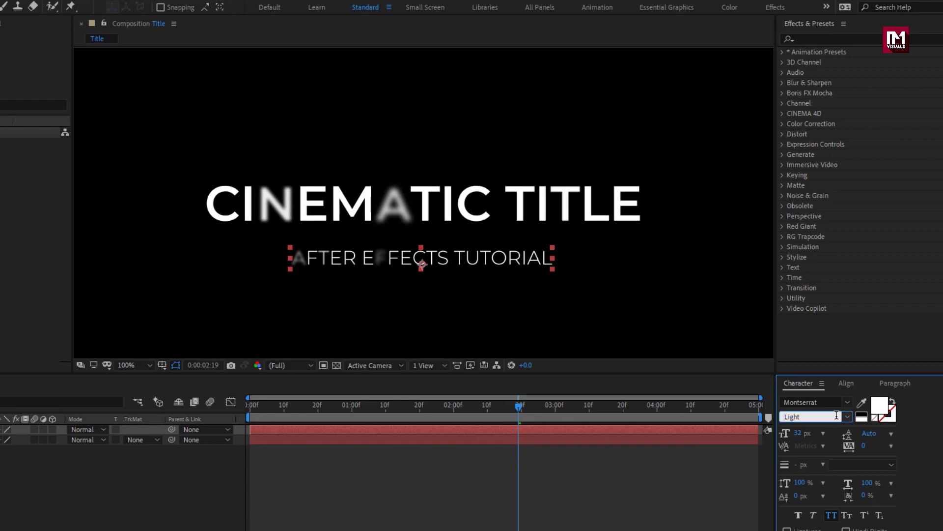
left_click_drag(470, 261, 460, 240)
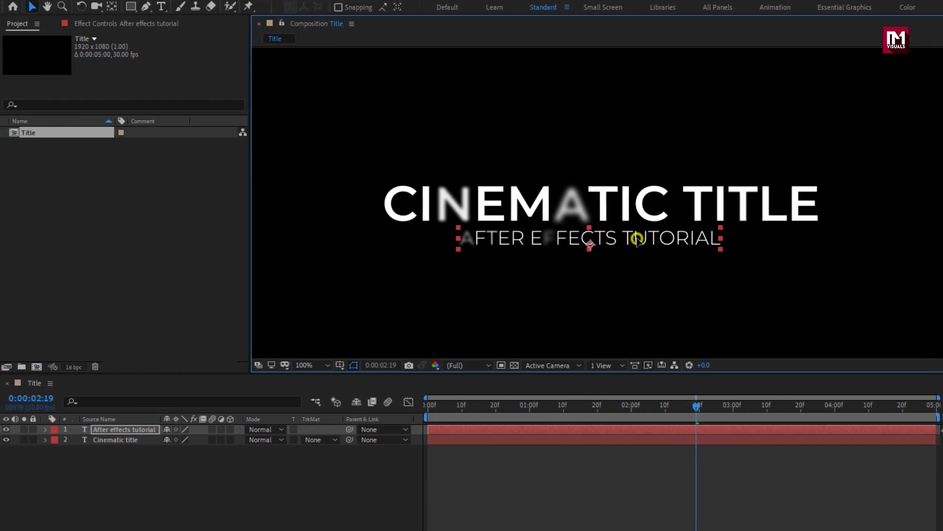
left_click(499, 432)
- Move the subtitle's last Offset keyframe to 0:00:03:00
key("u")
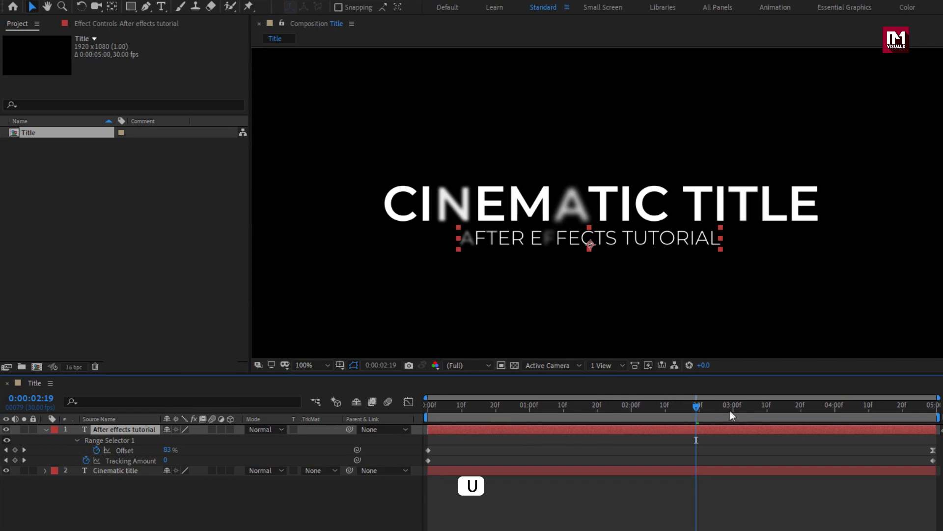
left_click_drag(933, 450, 733, 450)
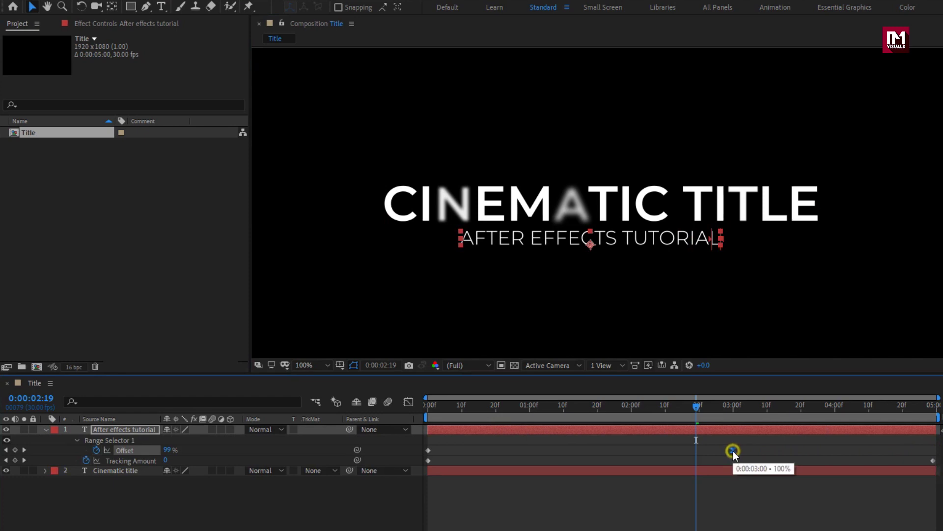
left_click(733, 408)
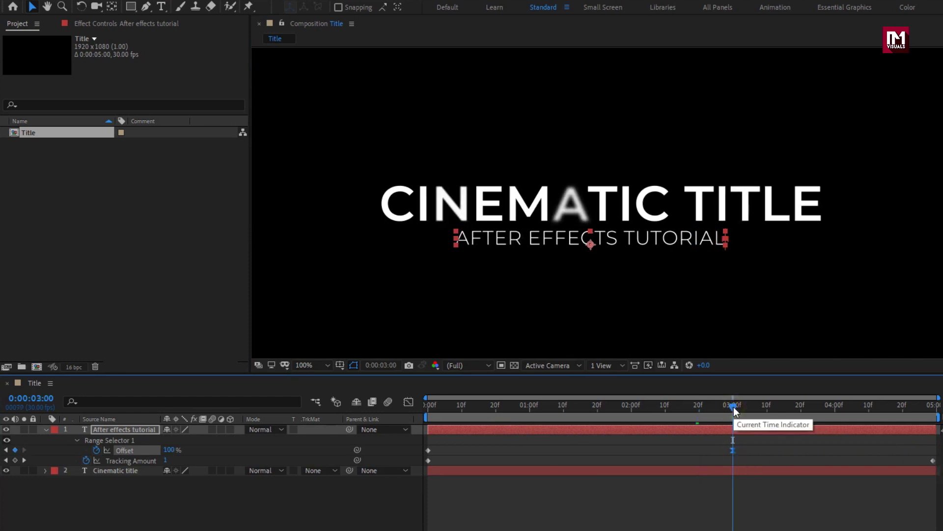
- Shift the subtitle layer to start at 01:00 and scrub to check its reveal timing
left_click(448, 432)
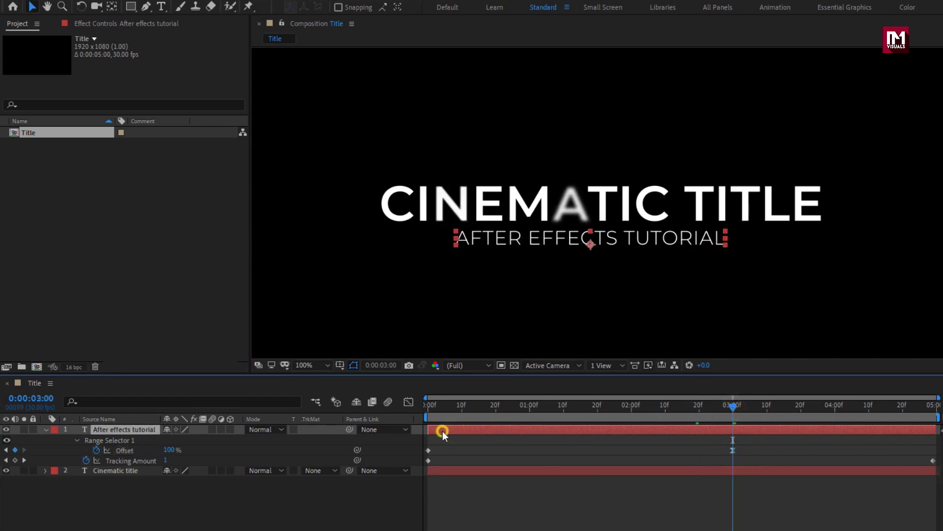
left_click_drag(442, 431, 544, 429)
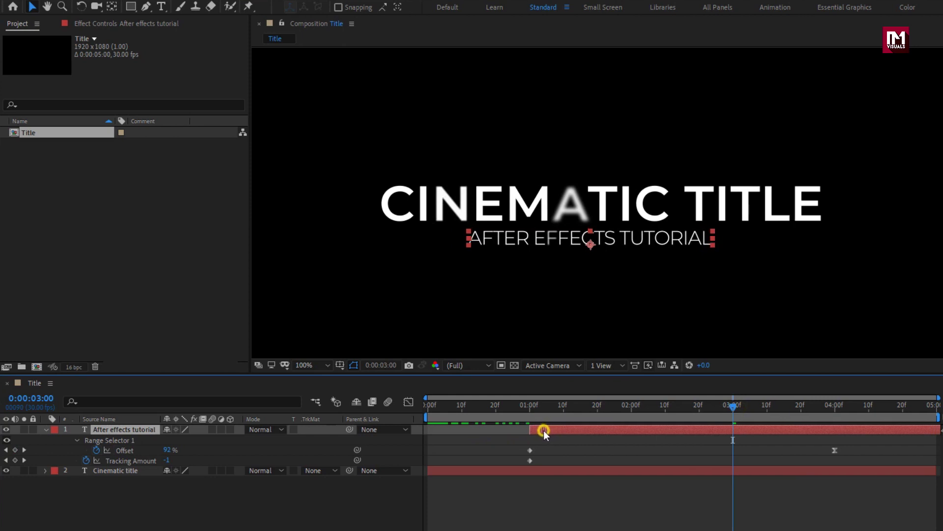
left_click(529, 408)
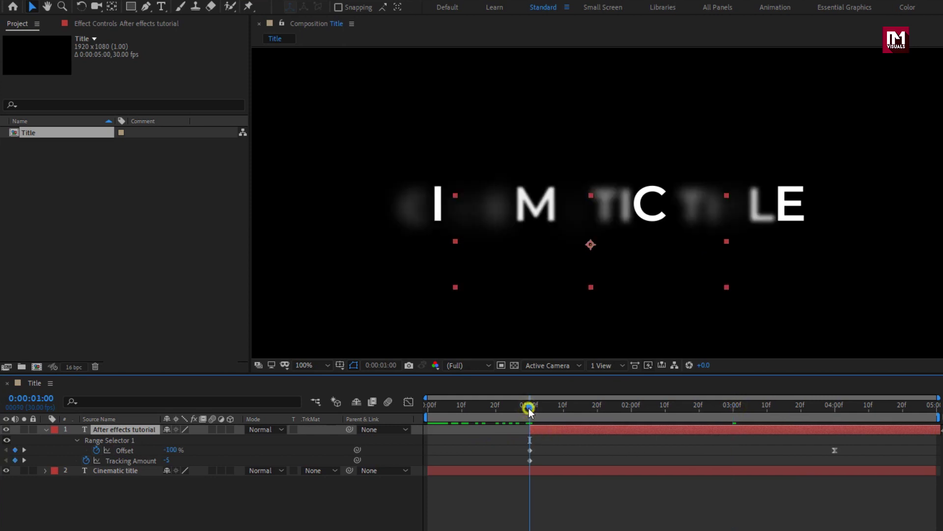
left_click_drag(529, 408, 824, 412)
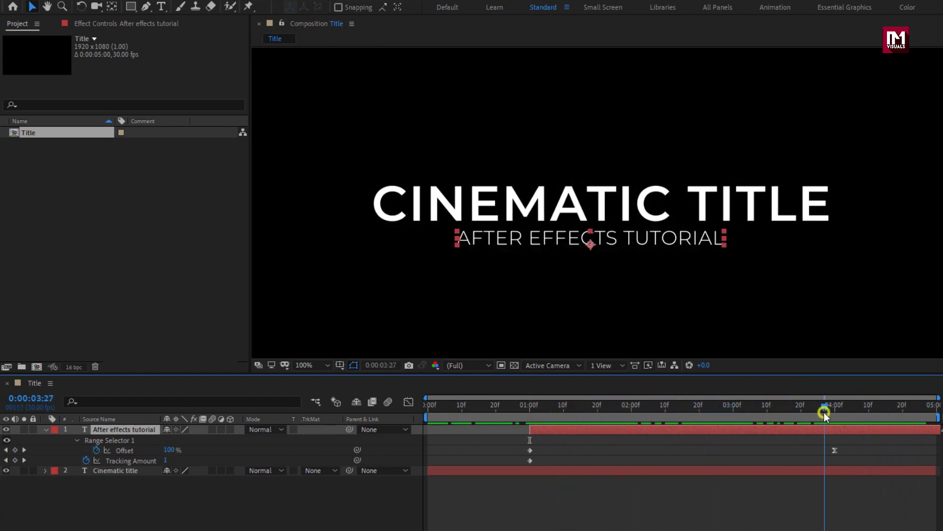
left_click(45, 430)
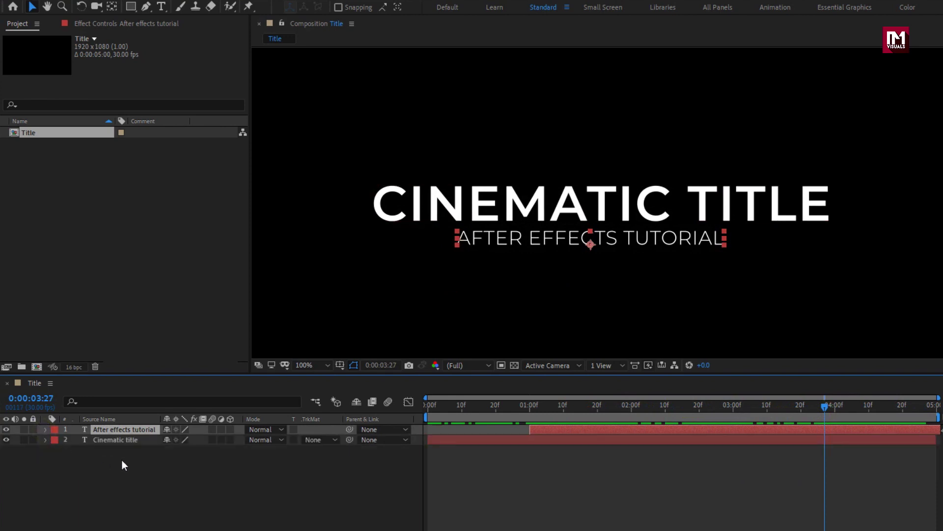
- Pre-compose both title layers into a new composition named Text
left_click_drag(122, 459, 110, 427)
right_click(110, 429)
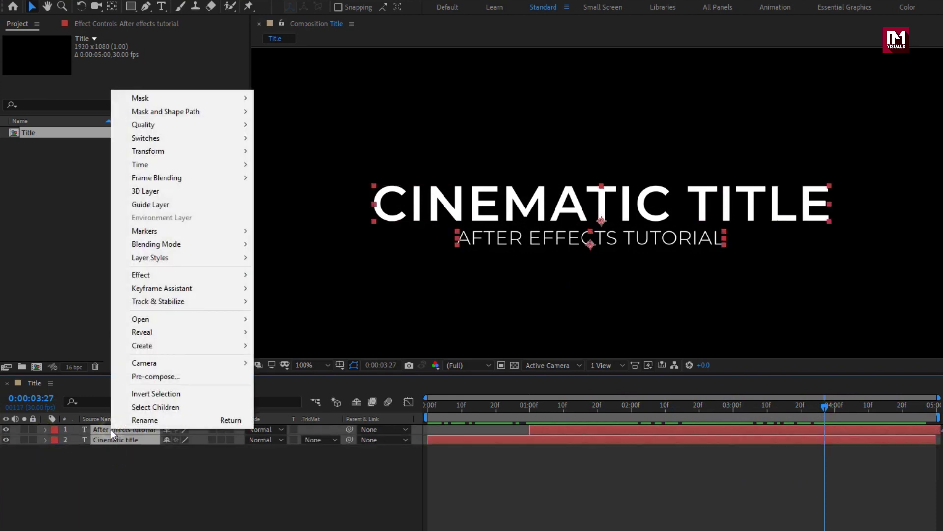
left_click(140, 374)
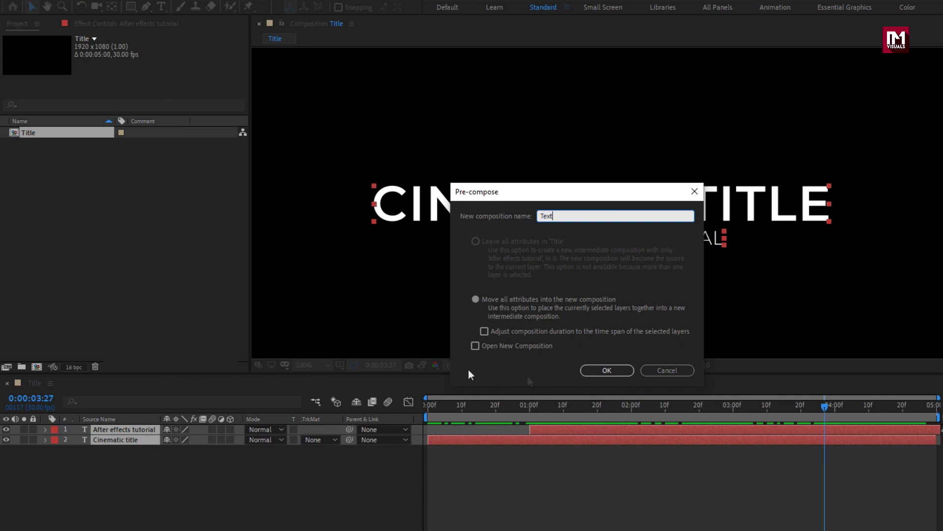
left_click(597, 369)
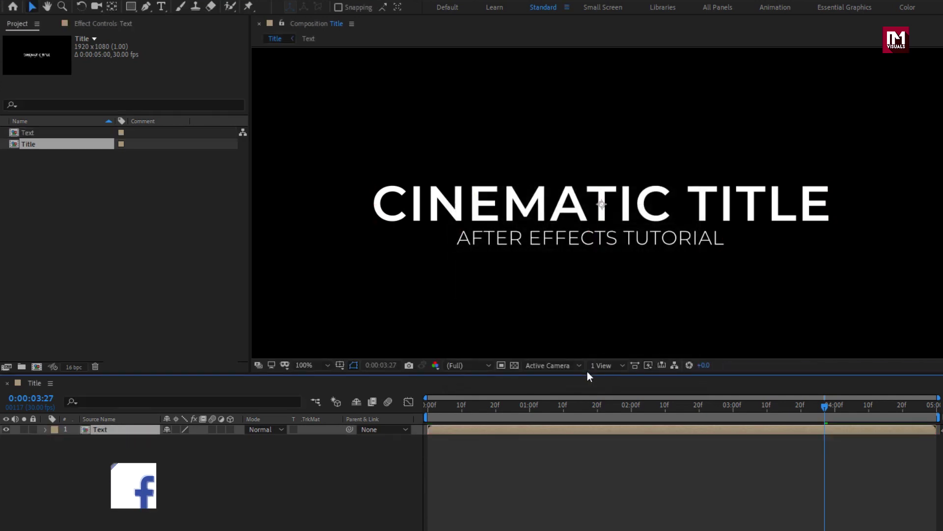
left_click(314, 364)
left_click(317, 390)
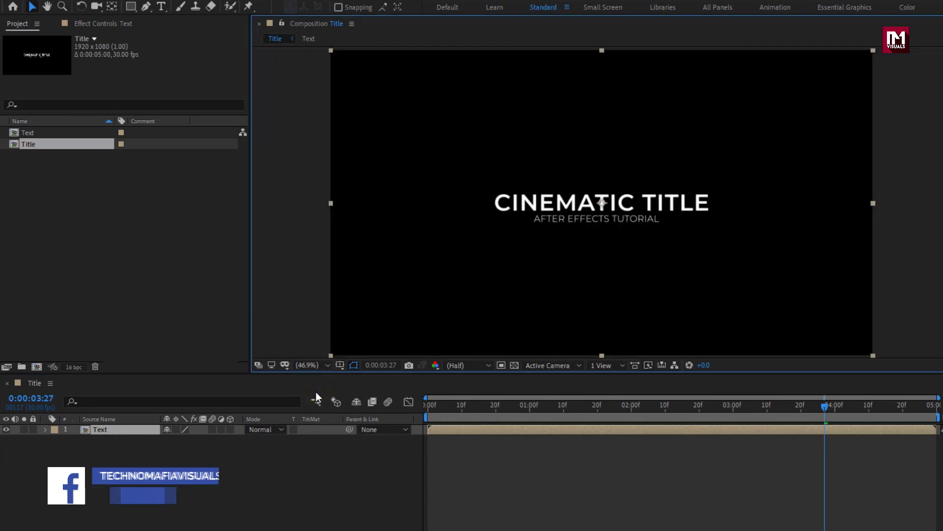
left_click(425, 405)
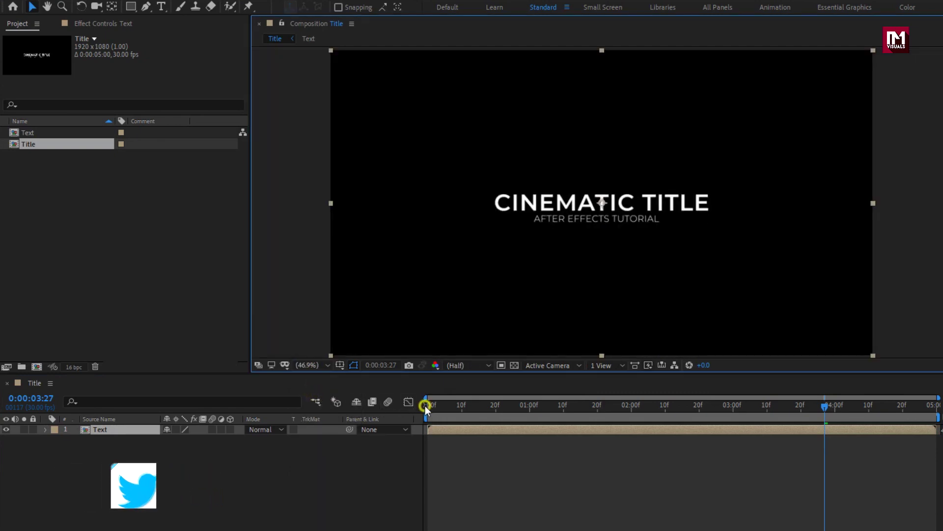
key("space")
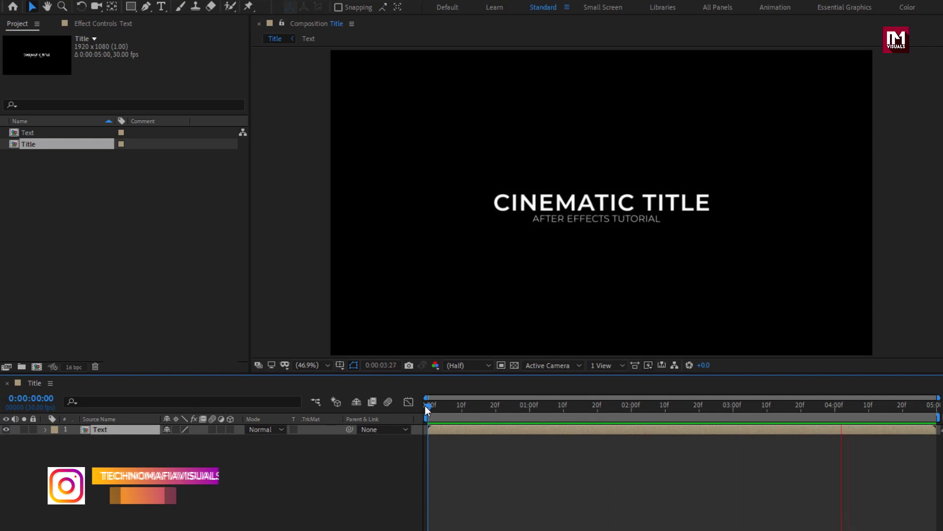
key("space")
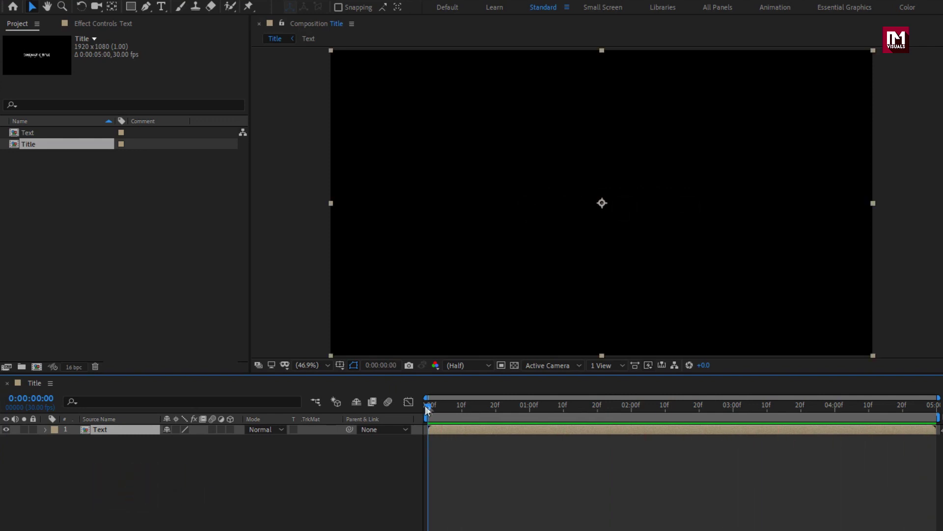
left_click_drag(432, 408, 663, 406)
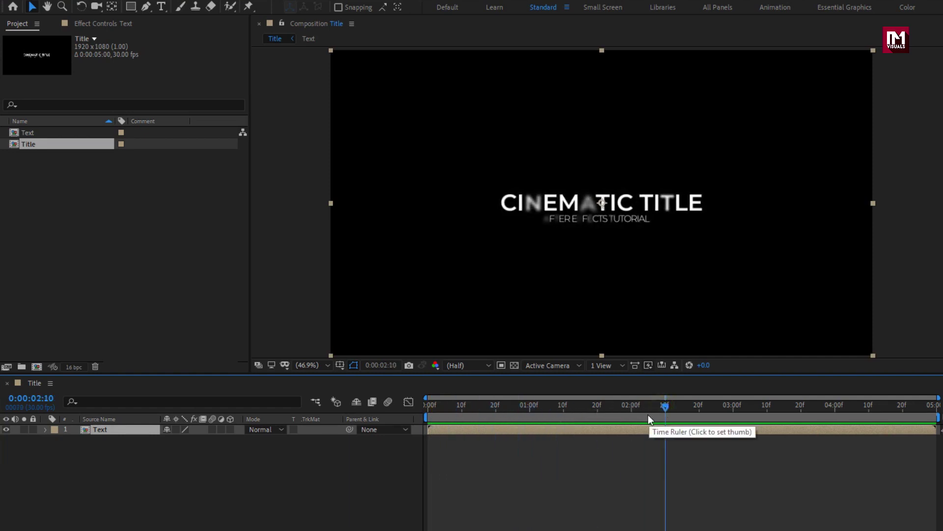
right_click(78, 470)
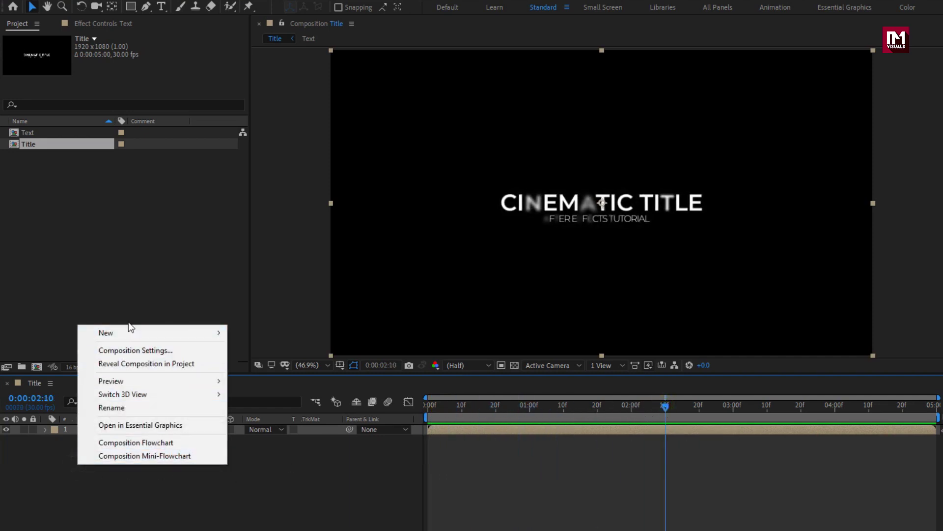
- Create a black solid named BG and place it below the Text layer
mouse_move(128, 331)
left_click(273, 364)
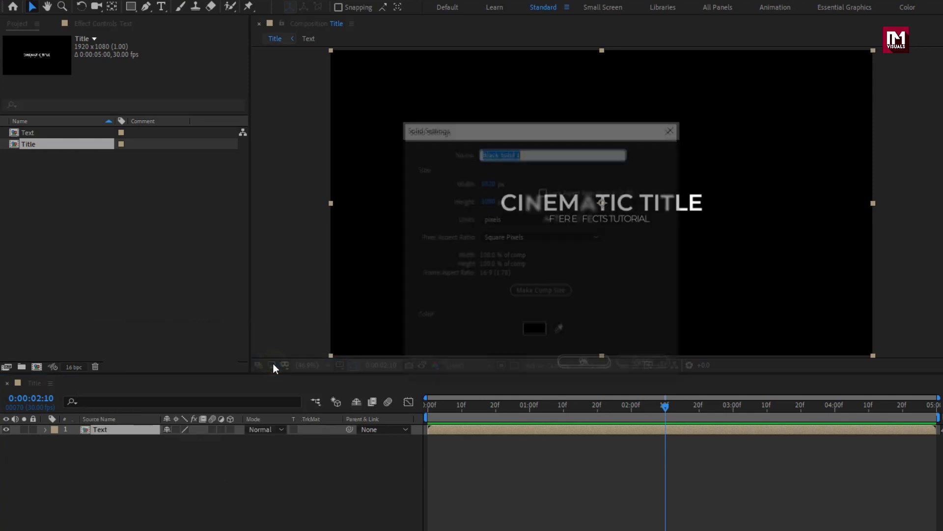
type("BG")
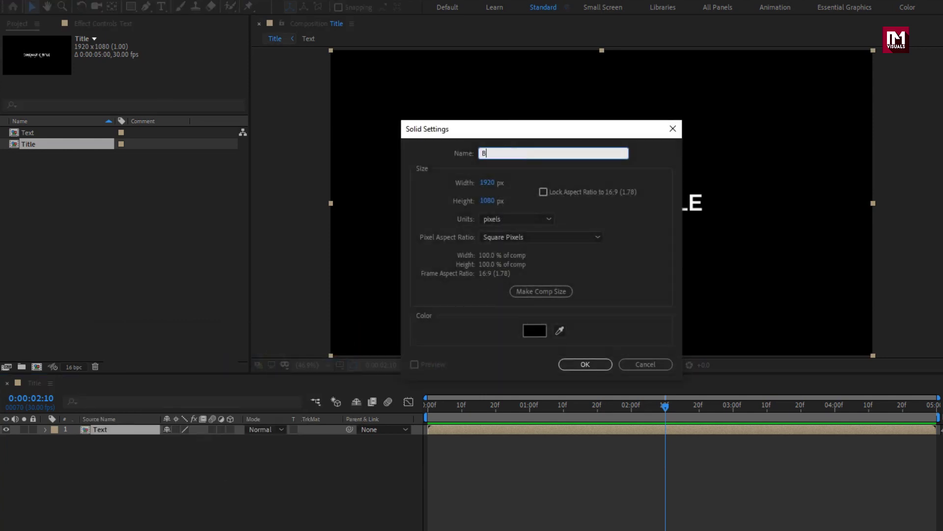
left_click(569, 362)
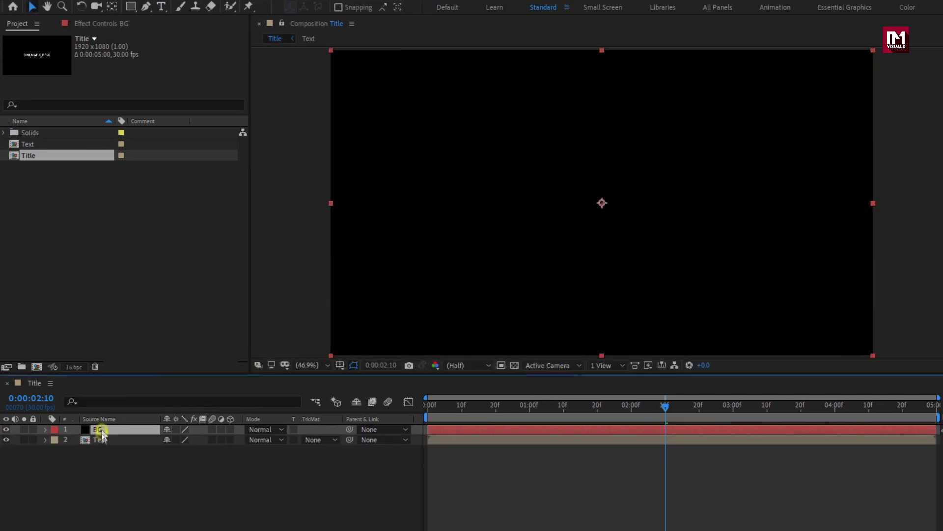
left_click_drag(102, 435, 101, 450)
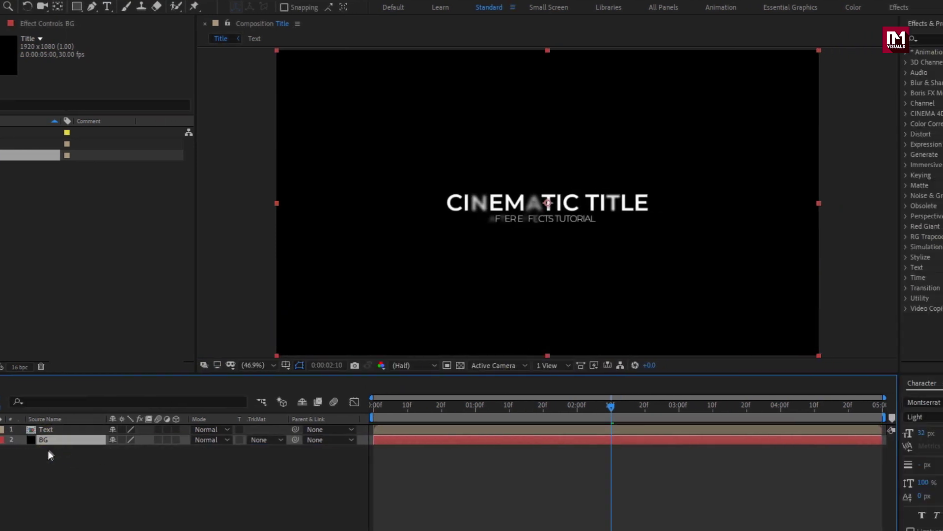
- Apply Gradient Ramp to BG with a dark grey 3D3C3C start colour
left_click(809, 39)
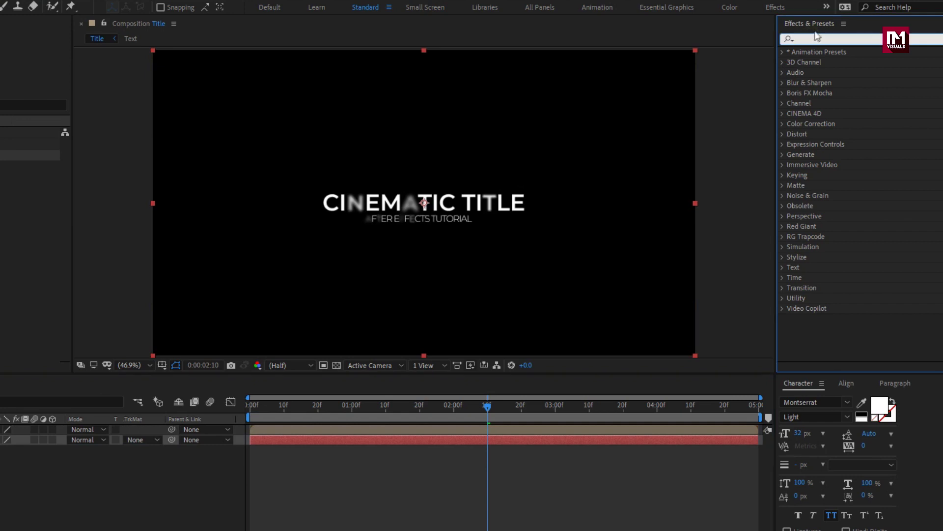
type("ramp")
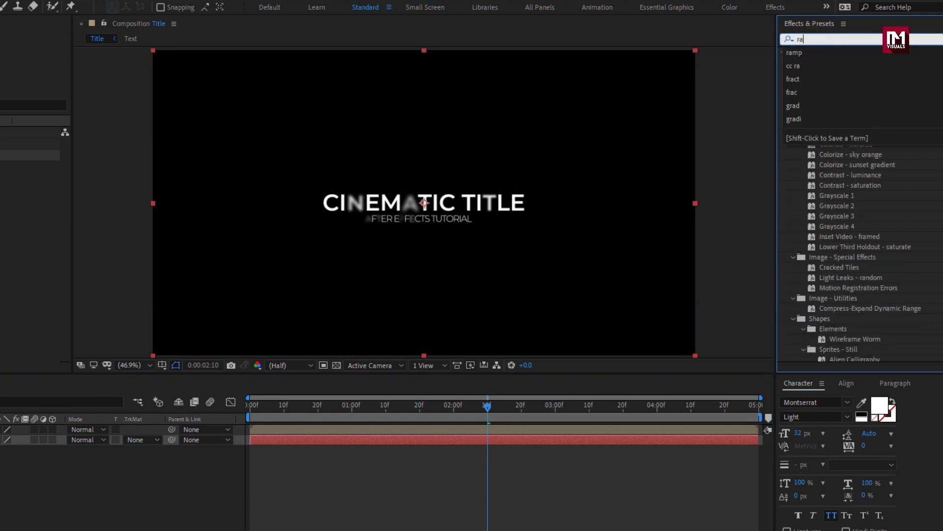
double_click(831, 63)
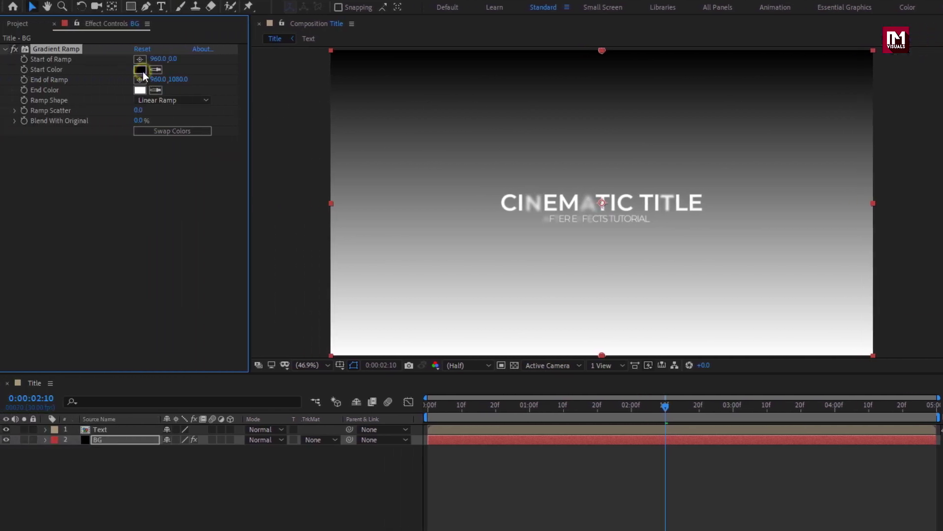
left_click(140, 70)
left_click(162, 261)
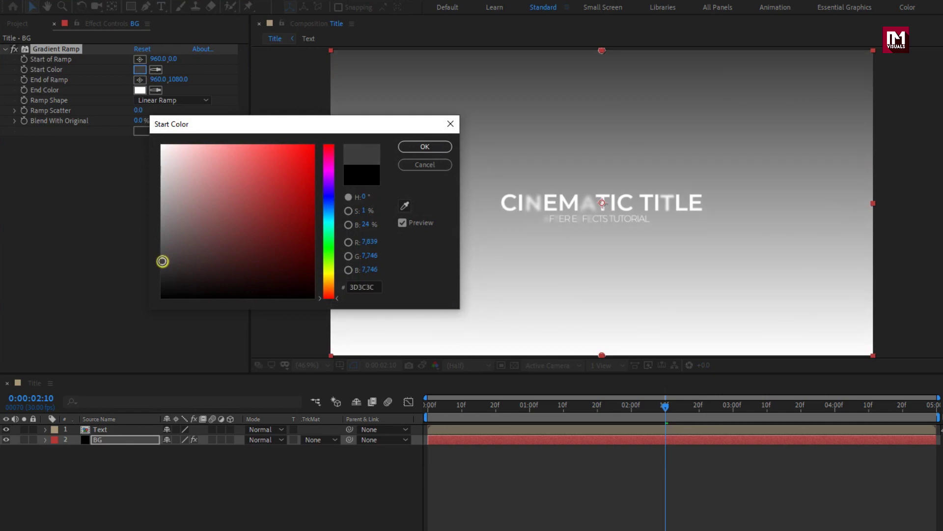
left_click(410, 146)
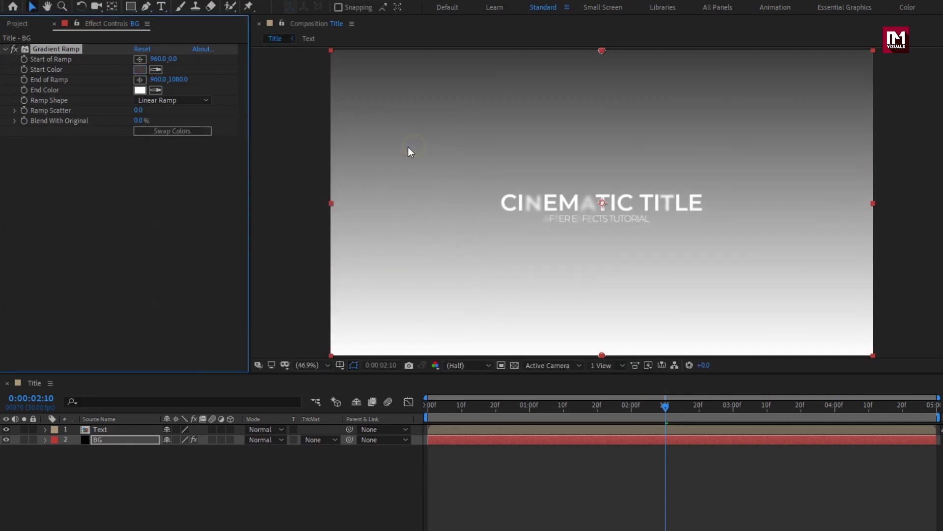
- Set the ramp's end colour to near-black 0F0E0E, make it Radial, with Ramp Scatter 300
left_click(140, 90)
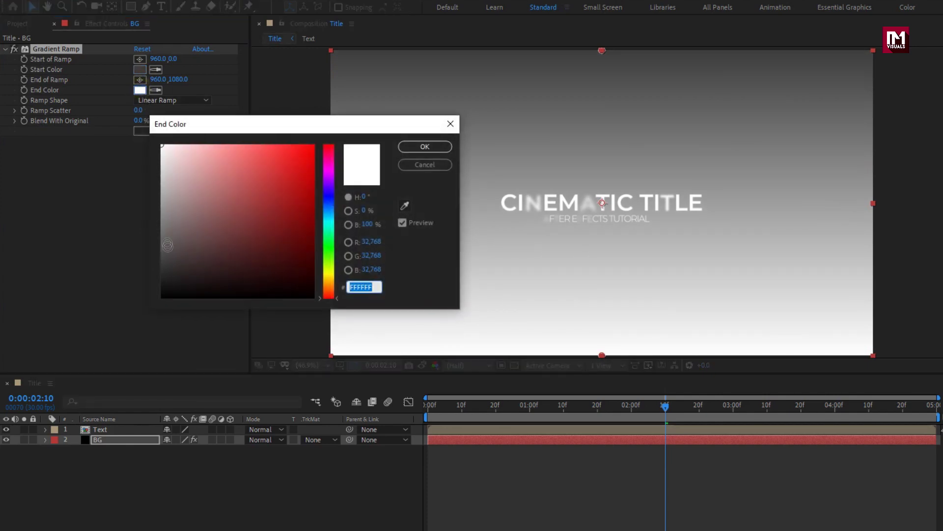
left_click(172, 276)
left_click_drag(172, 277, 173, 284)
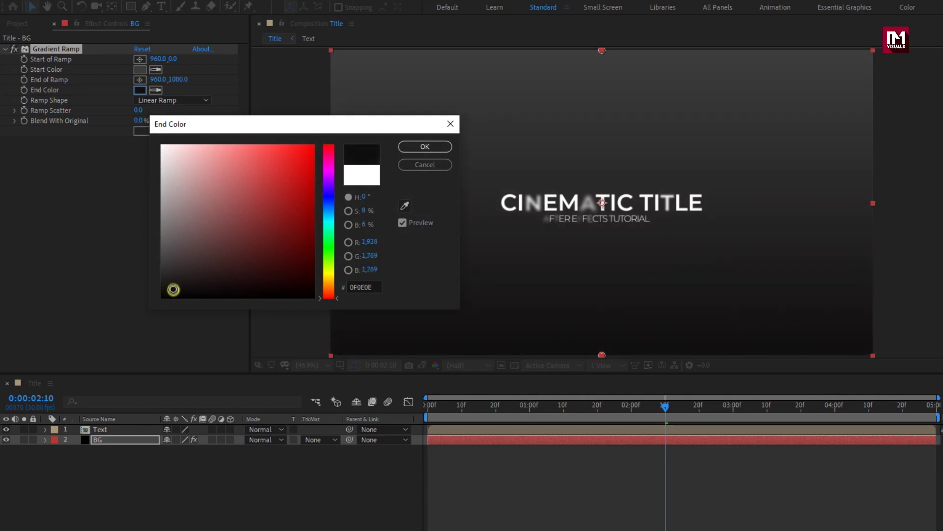
left_click_drag(173, 289, 173, 291)
left_click(424, 148)
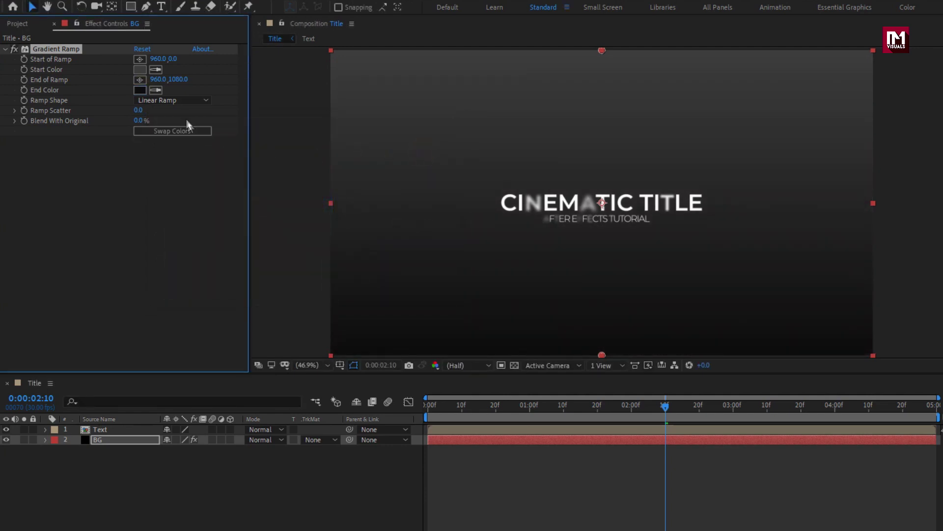
left_click(175, 101)
left_click(175, 126)
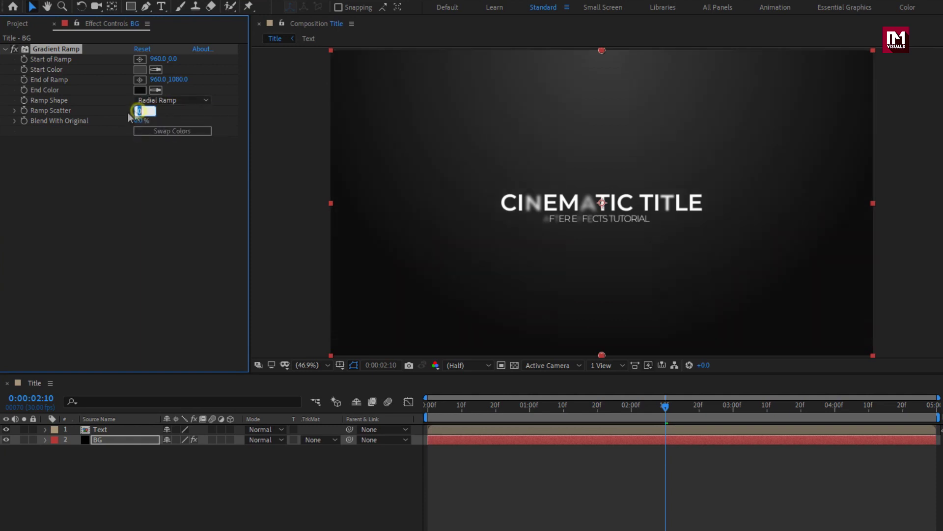
type("300")
key("Return")
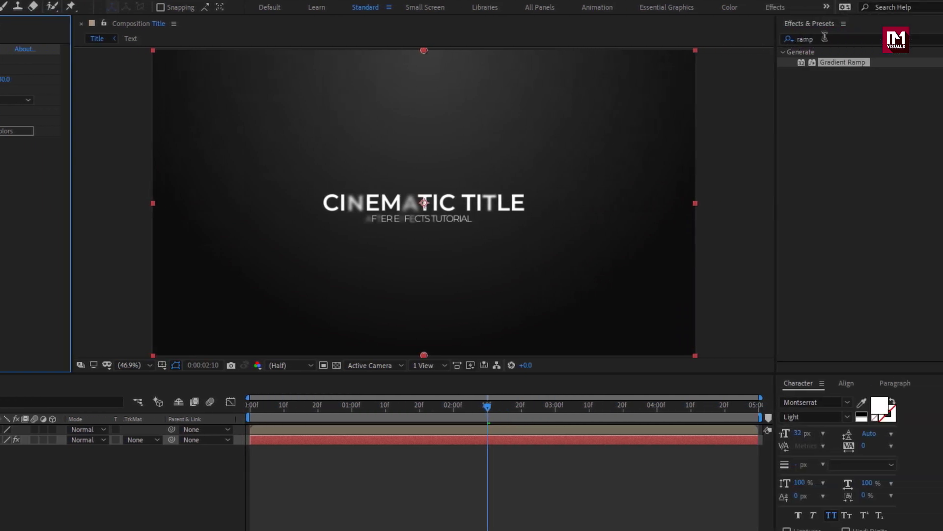
- Apply Tritone to BG with navy 063166 midtones, then scrub the timeline to check
left_click(772, 39)
type("trit")
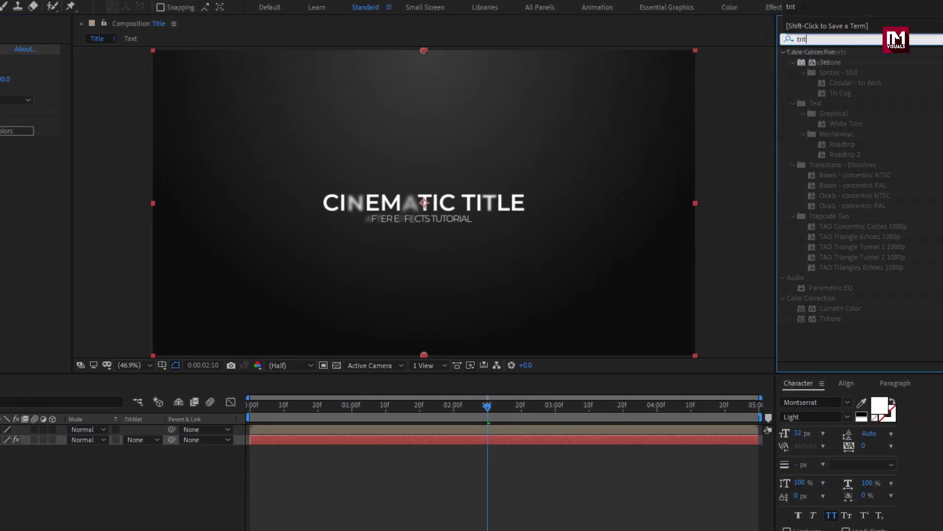
double_click(830, 63)
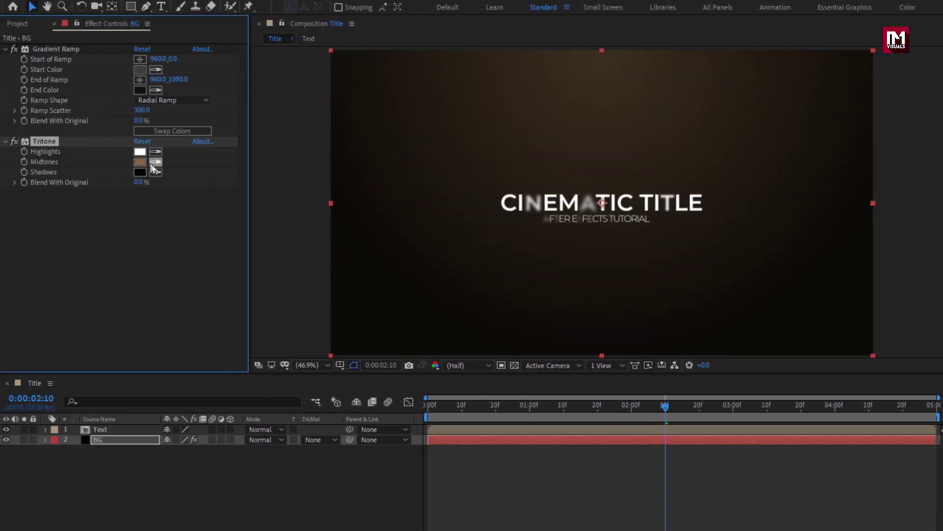
left_click(141, 163)
mouse_move(298, 248)
left_mouse_down()
mouse_move(297, 229)
mouse_move(297, 245)
mouse_move(326, 206)
mouse_move(305, 236)
left_mouse_up()
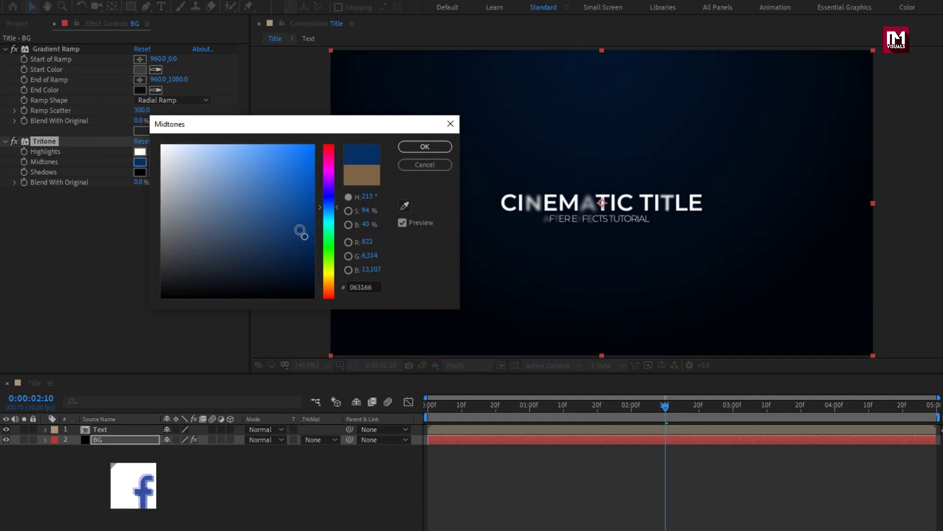
left_click(413, 145)
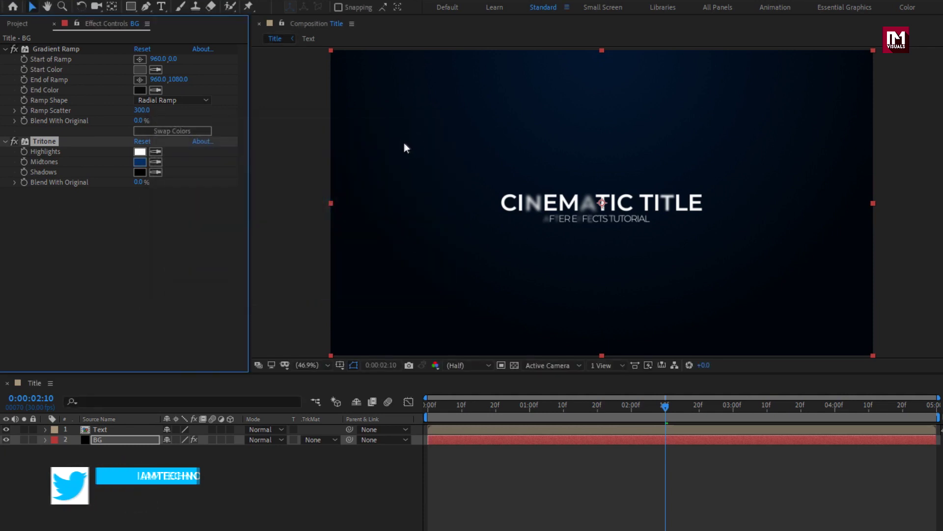
left_click_drag(428, 407, 534, 420)
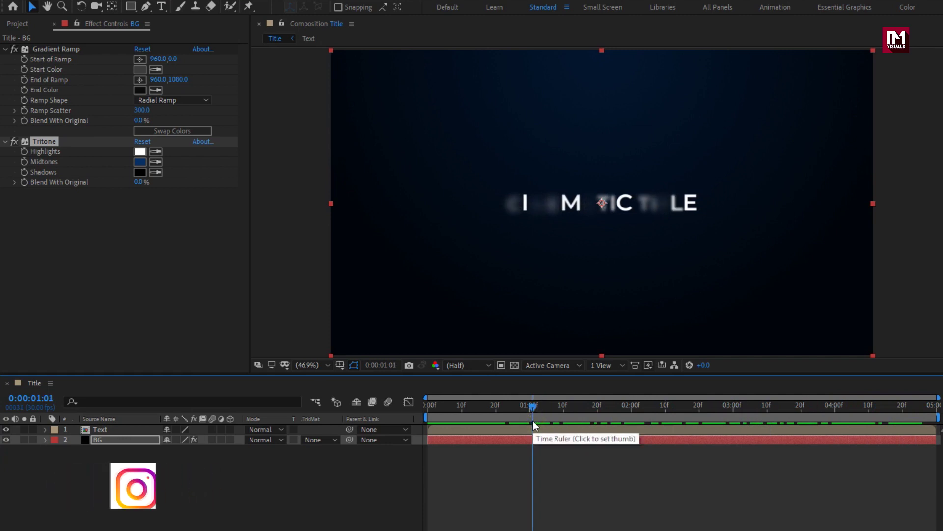
- Hide the BG layer and import Pexels Videos 2221683.mp4 into the project
left_click(7, 440)
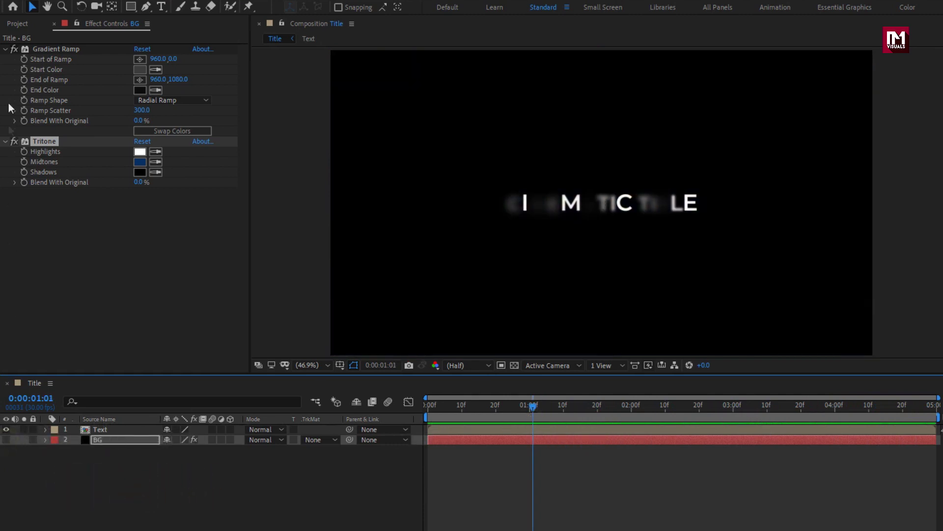
left_click(19, 24)
right_click(88, 227)
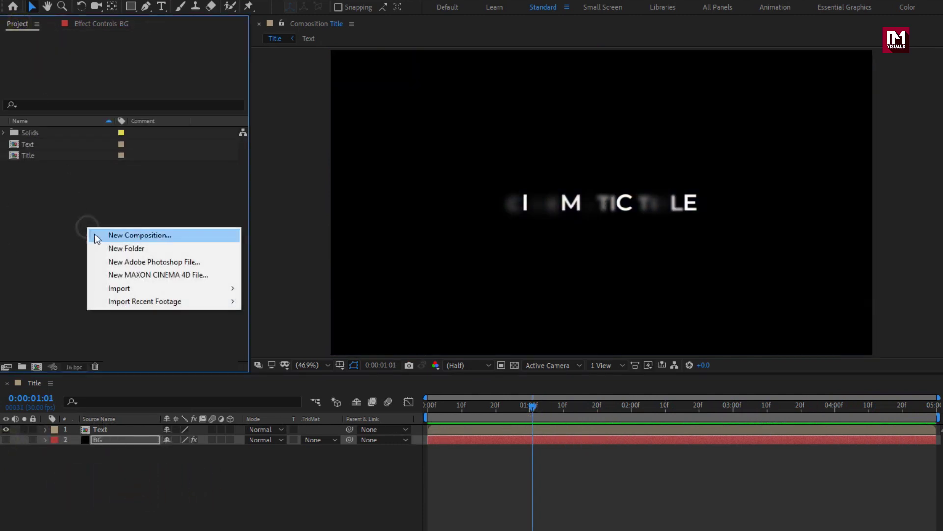
mouse_move(144, 286)
left_click(283, 287)
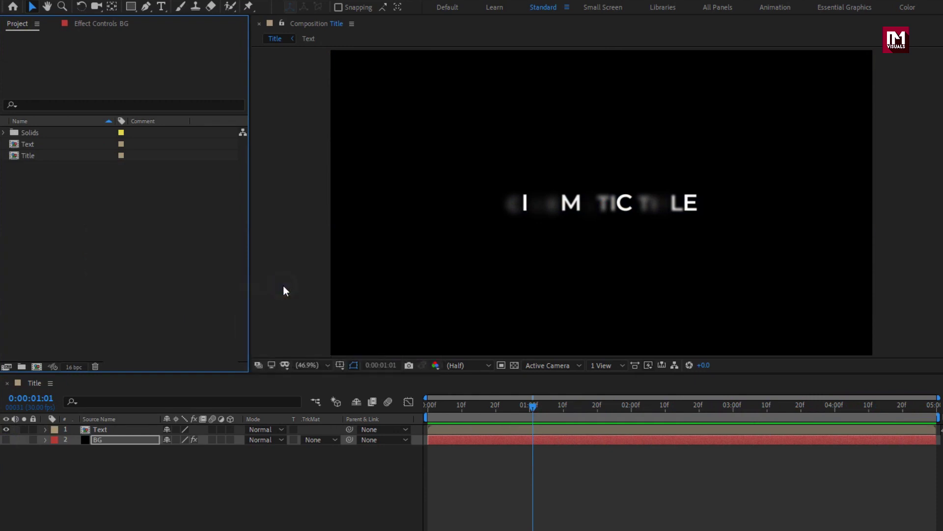
left_click(348, 172)
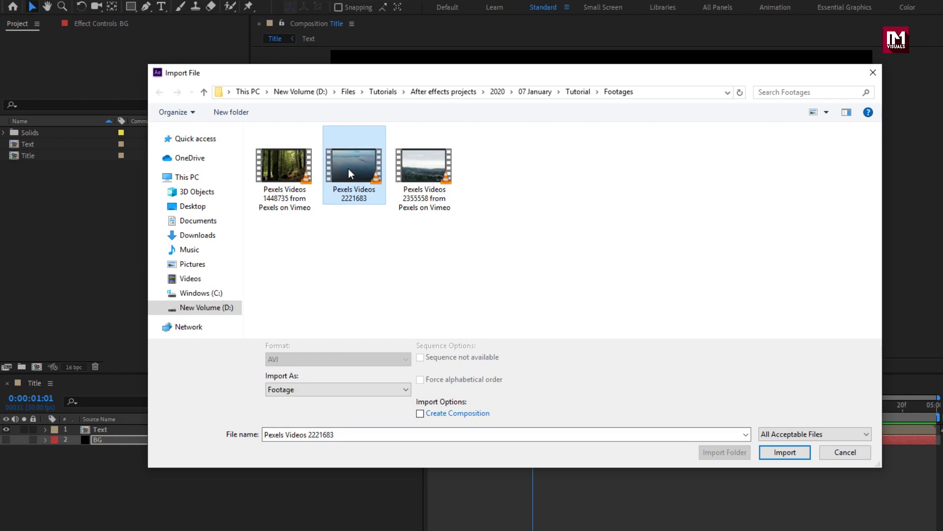
left_click(776, 454)
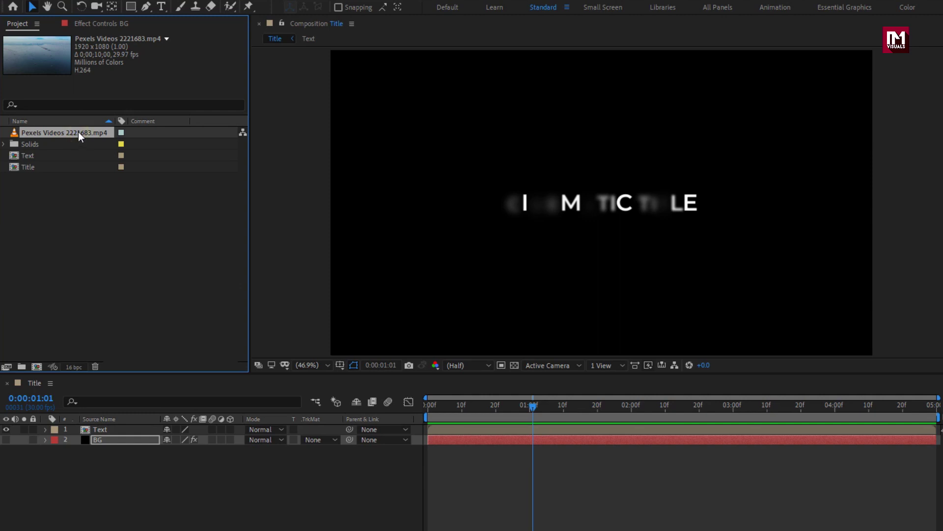
- Add the aerial clip as the bottom layer under BG and preview the composition
left_click_drag(78, 132, 143, 447)
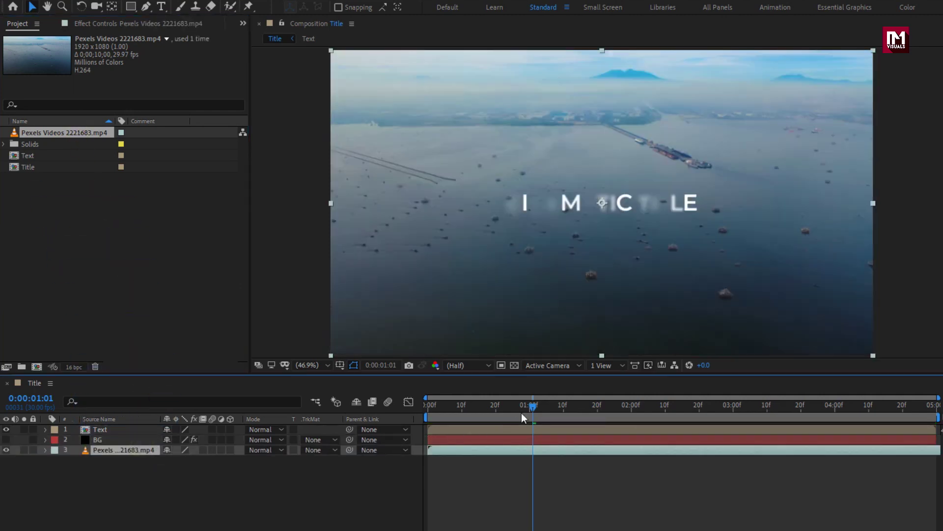
left_click_drag(534, 410, 439, 407)
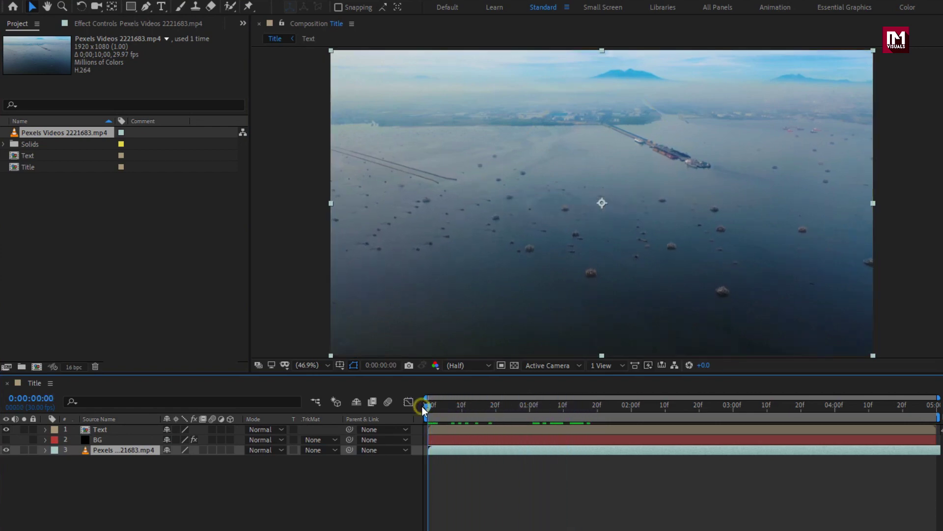
key("space")
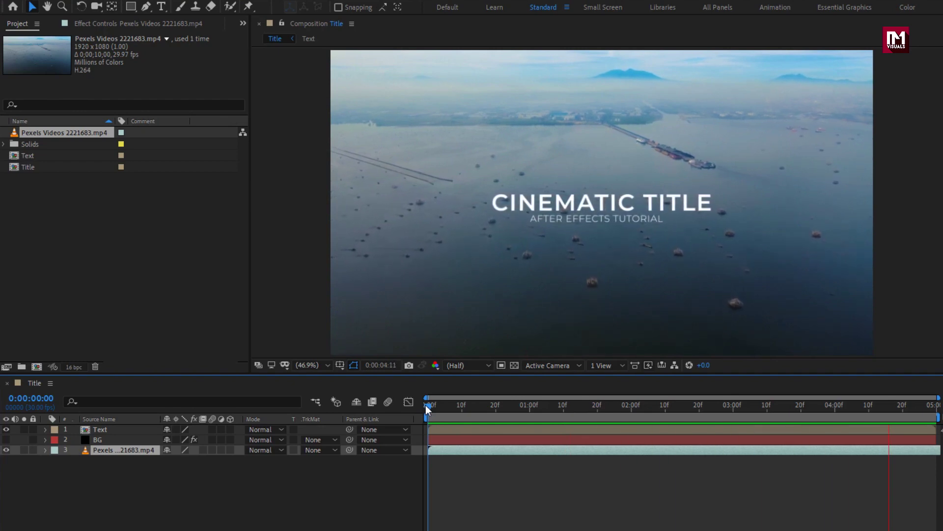
key("space")
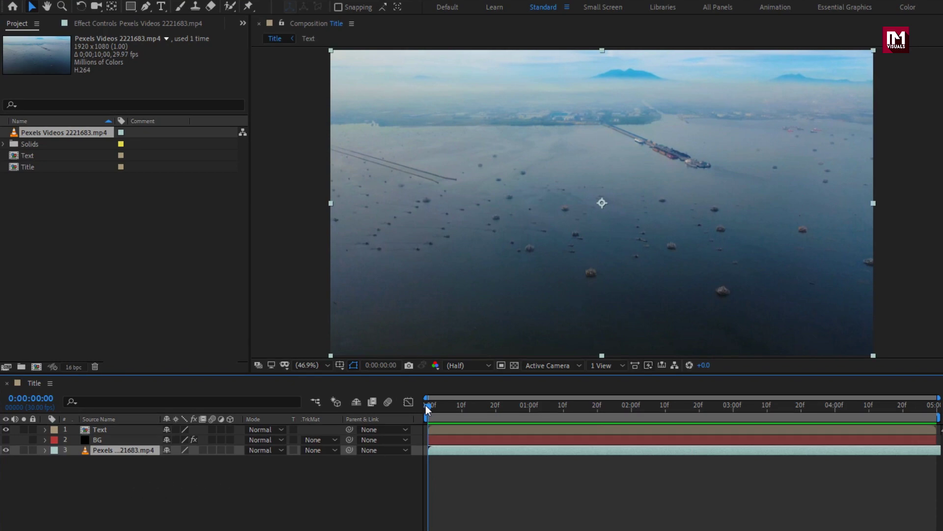
- Add a new adjustment layer to the Title composition
right_click(135, 484)
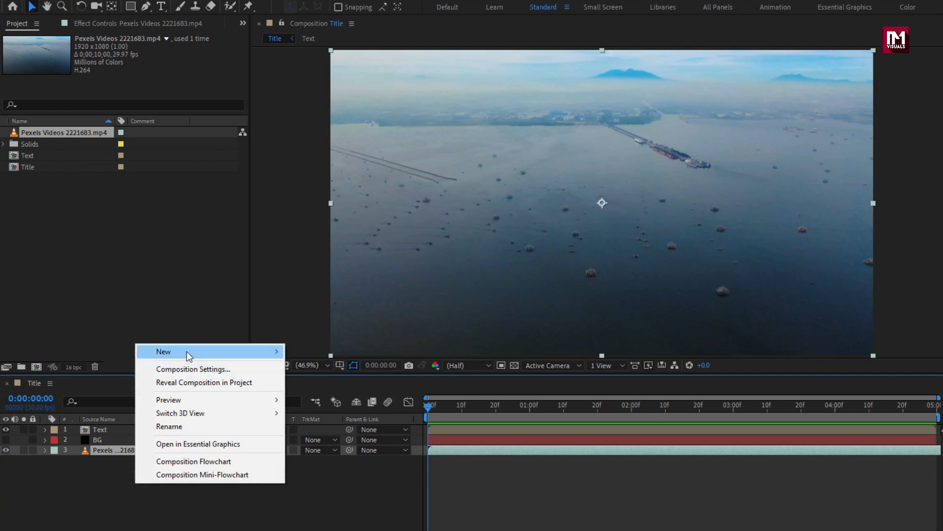
mouse_move(217, 350)
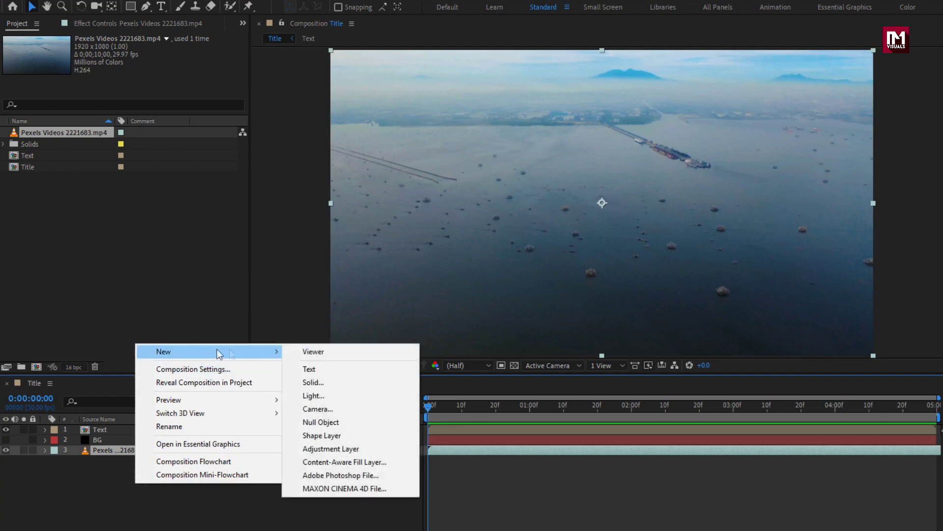
left_click(342, 448)
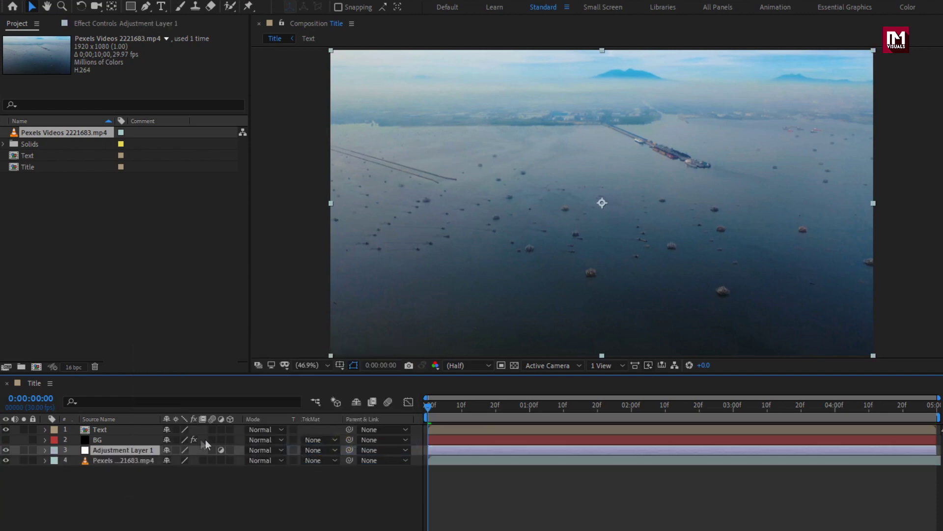
- Move Adjustment Layer 1 to the top and apply Camera Lens Blur to it
left_click_drag(136, 451, 138, 427)
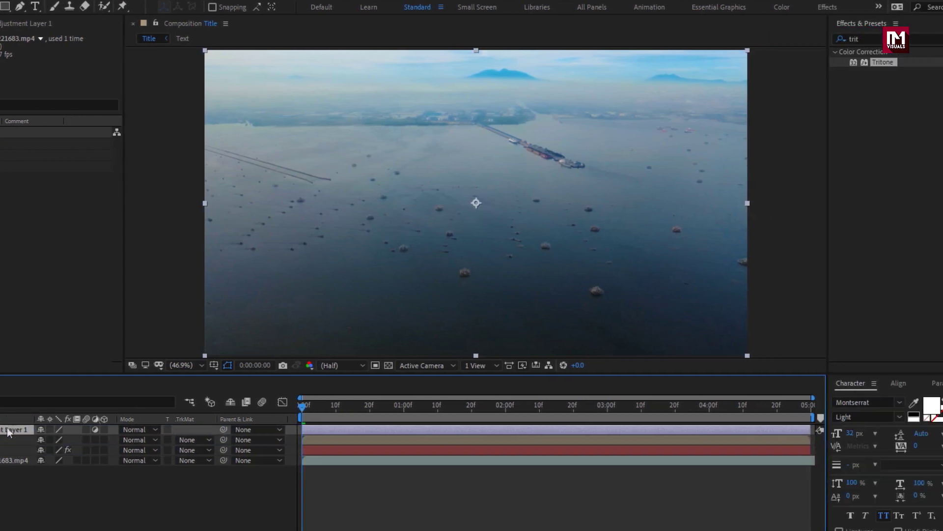
double_click(812, 39)
type("ca")
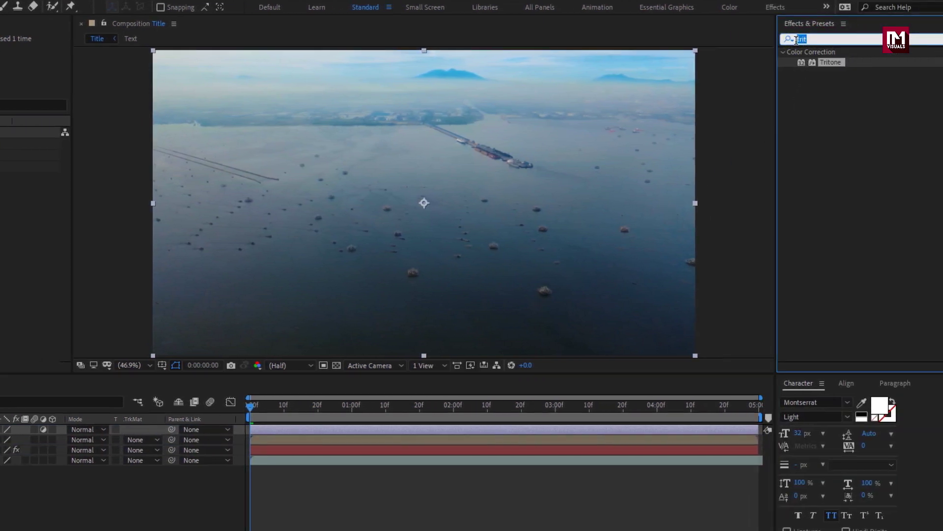
type("mer")
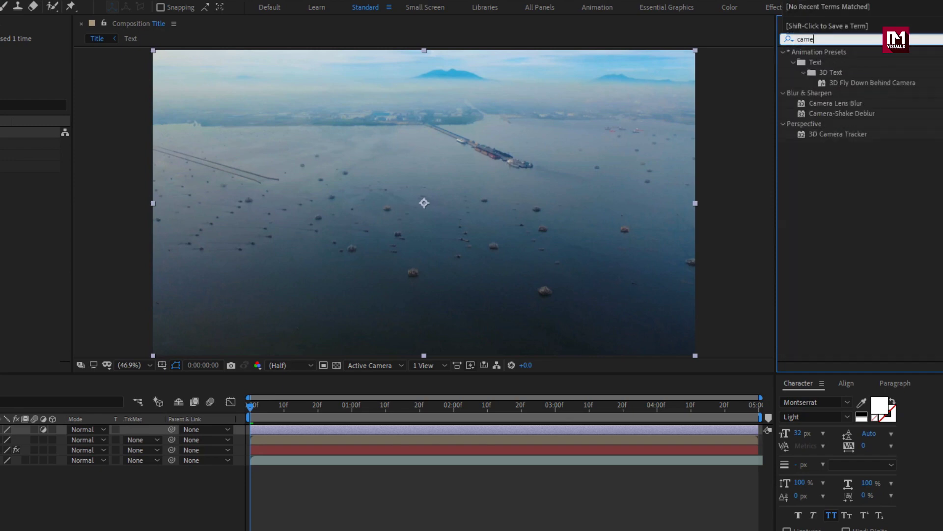
double_click(830, 104)
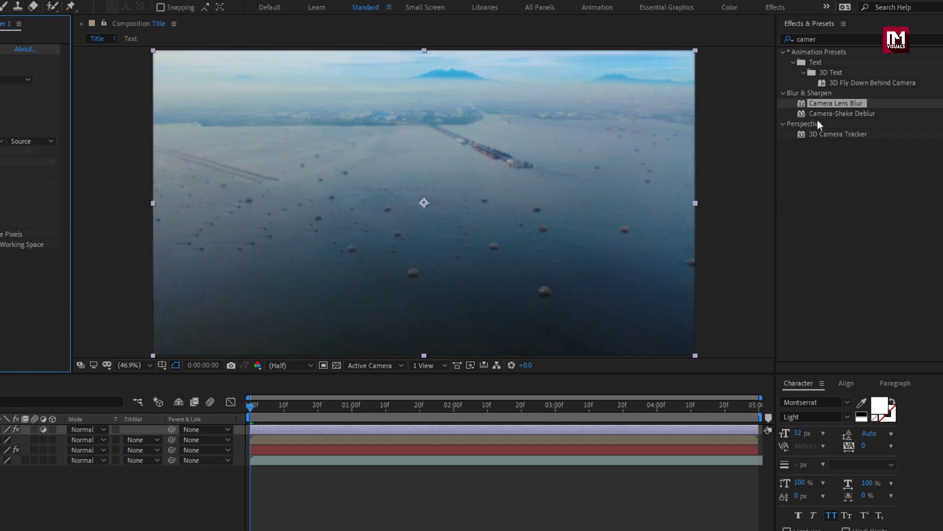
- Keyframe Blur Radius from 0 at 0:00:04:00 to 50 at 0:00:04:29, then scrub back to check
left_click(834, 408)
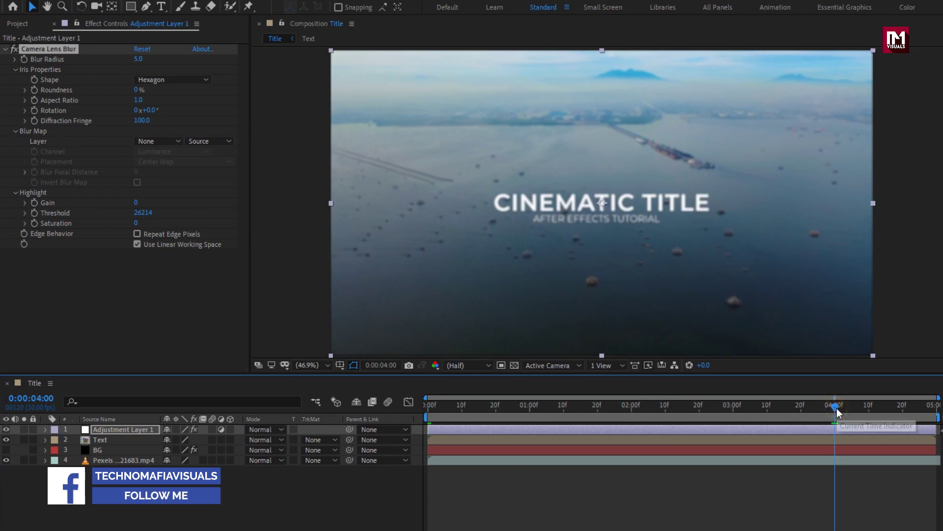
left_click(23, 59)
left_click_drag(138, 59, 105, 61)
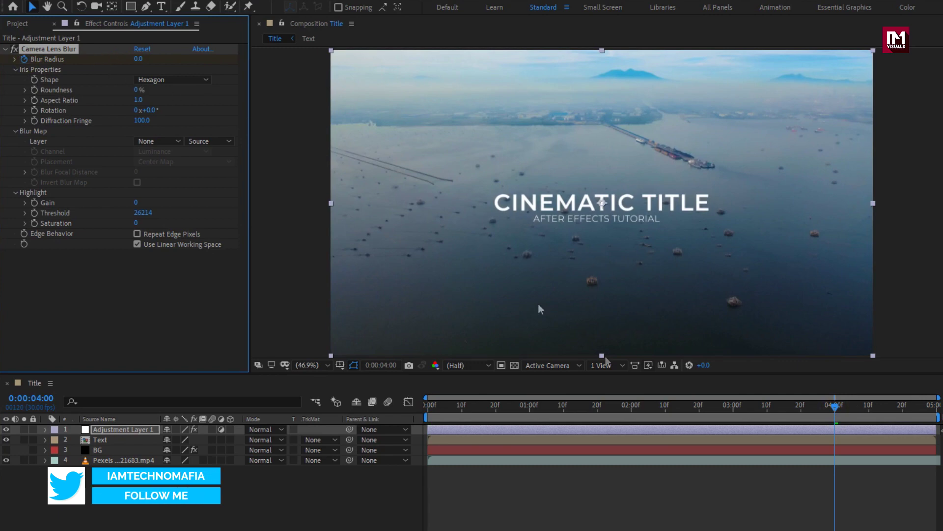
left_click_drag(835, 406, 938, 414)
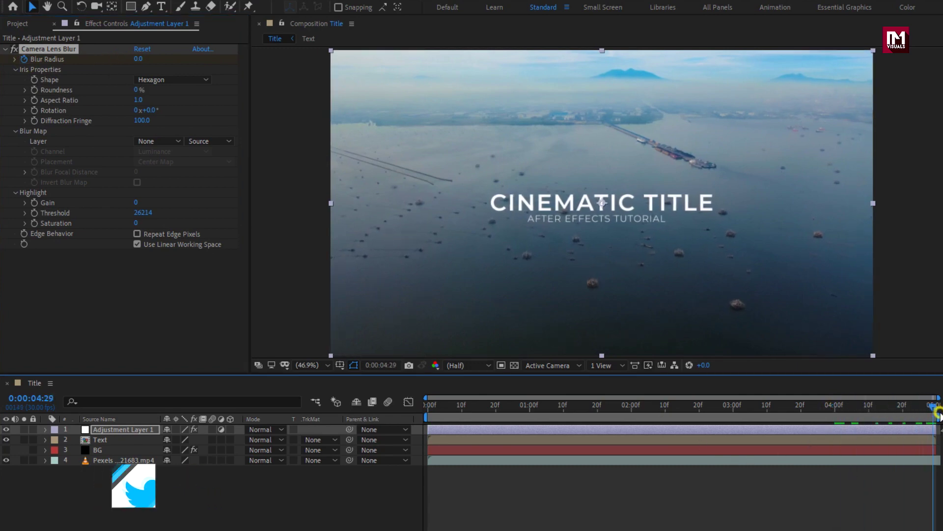
left_click(137, 60)
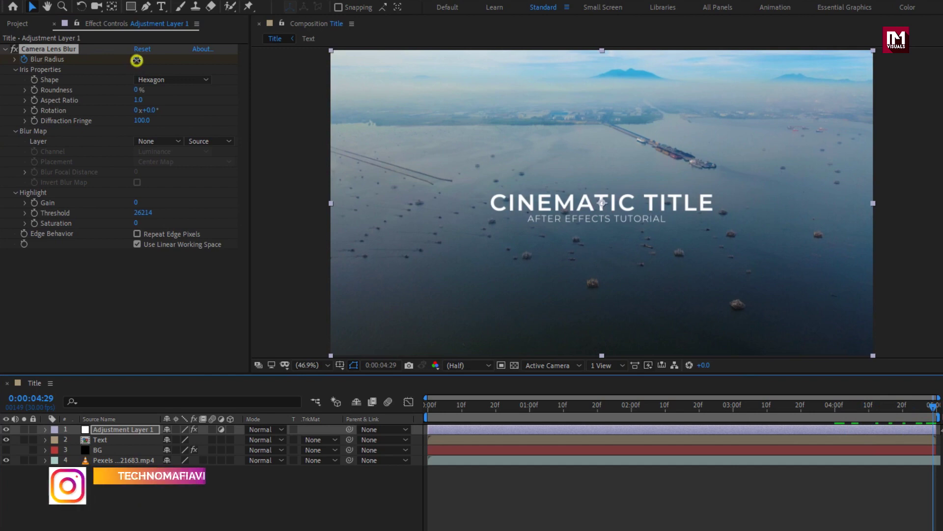
left_click_drag(136, 60, 164, 59)
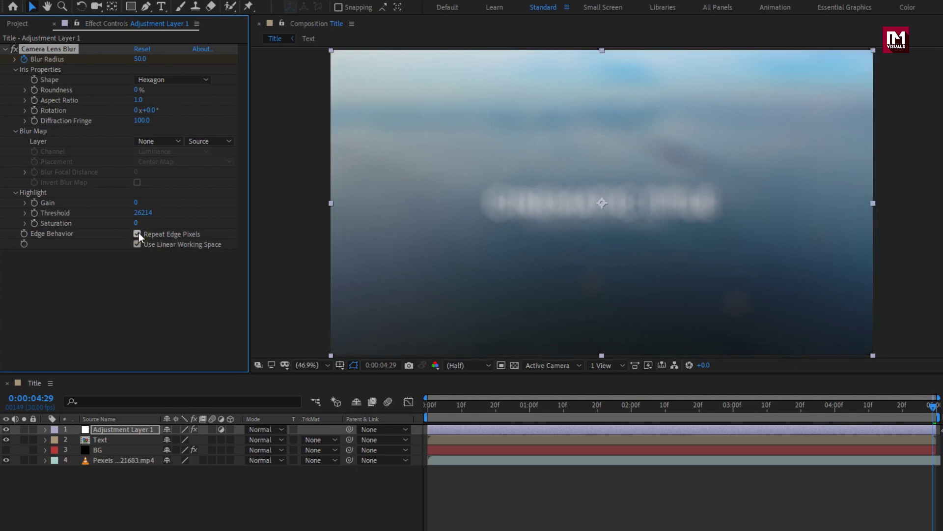
left_click_drag(830, 407, 910, 412)
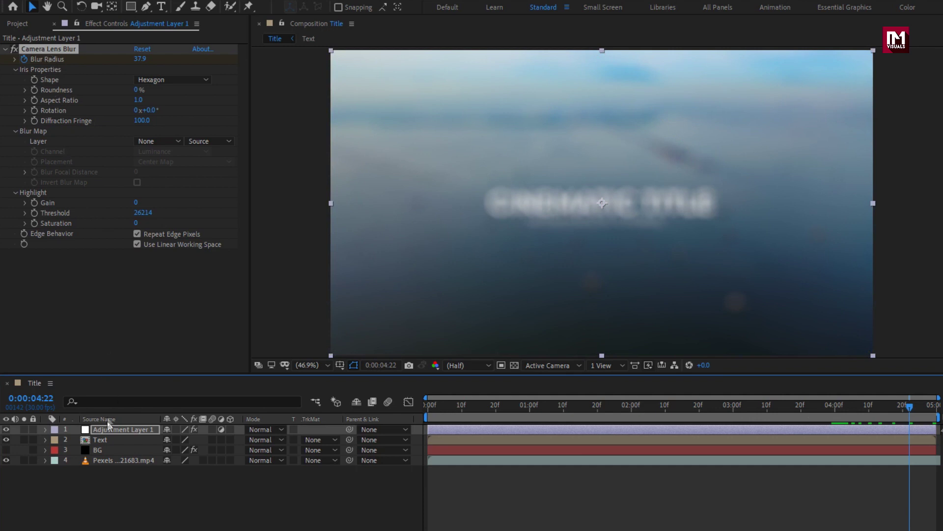
left_click(101, 439)
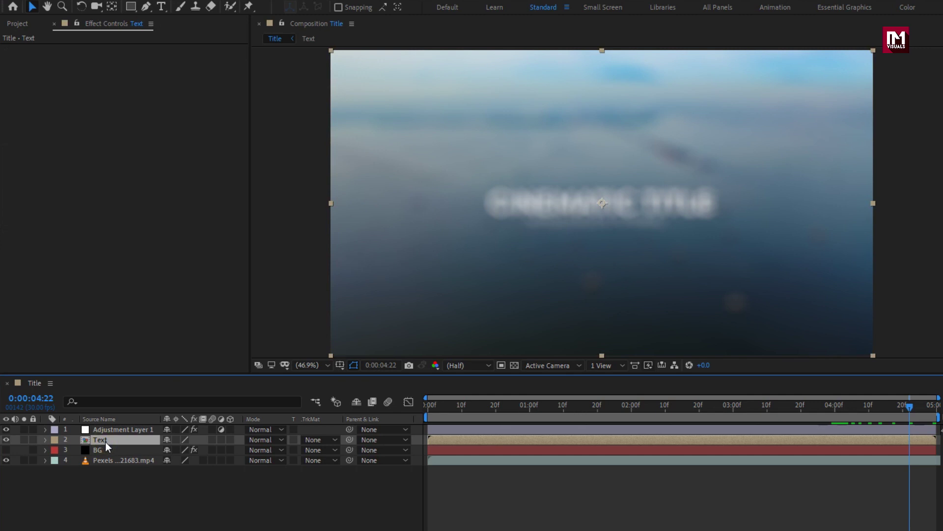
- Create a black solid named Color and move it above Adjustment Layer 1
right_click(110, 484)
mouse_move(140, 361)
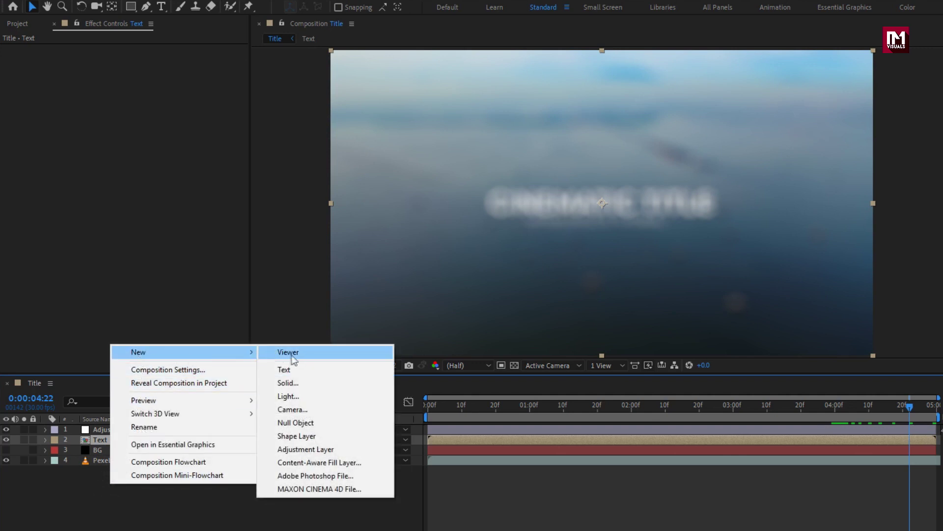
left_click(293, 381)
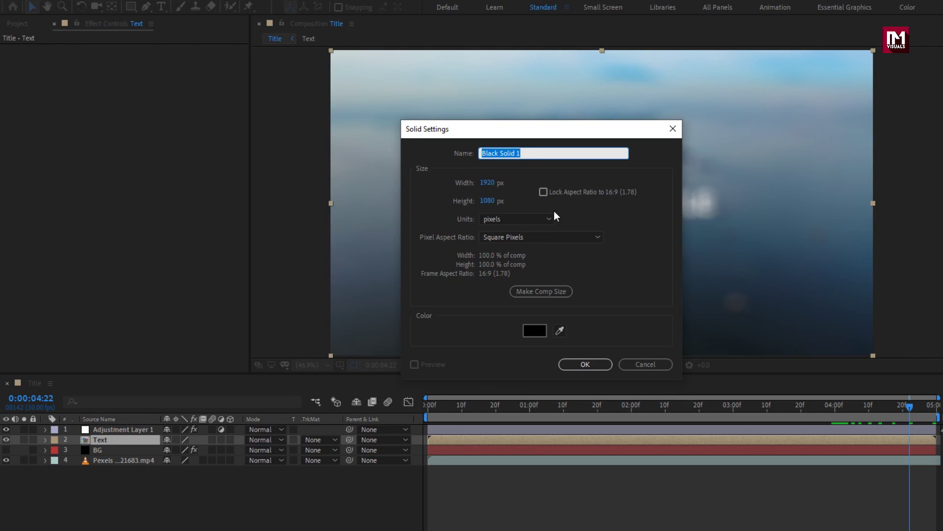
type("Color")
left_click(585, 363)
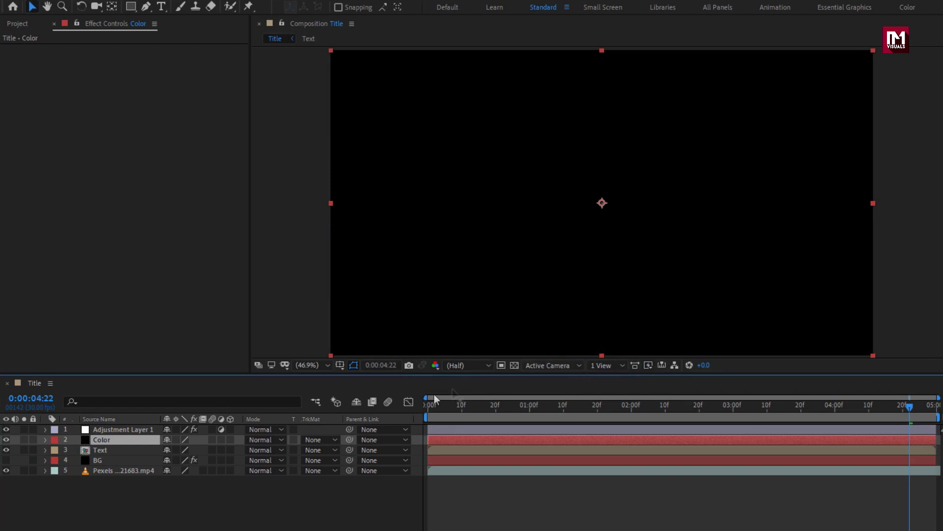
left_click_drag(101, 441, 102, 428)
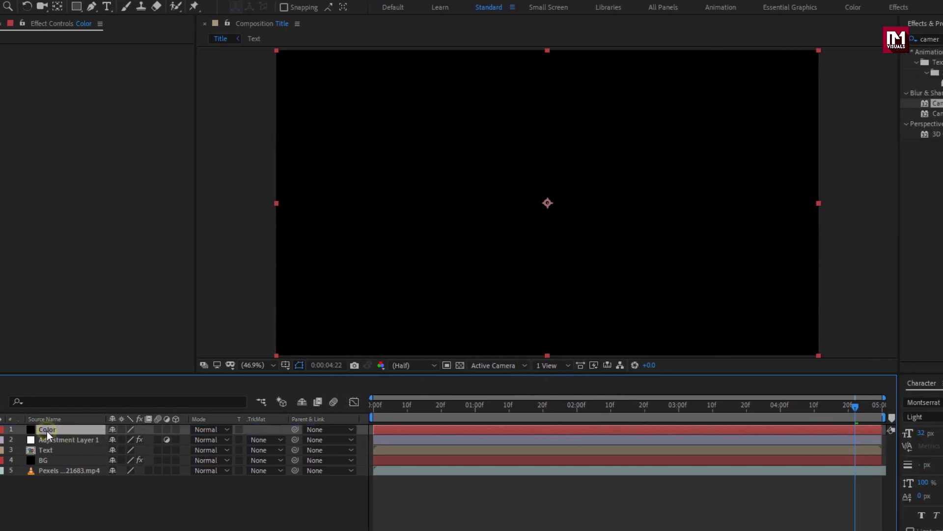
- Apply a Fill effect to the Color solid with its colour set to white (FFFFFF)
left_click(789, 40)
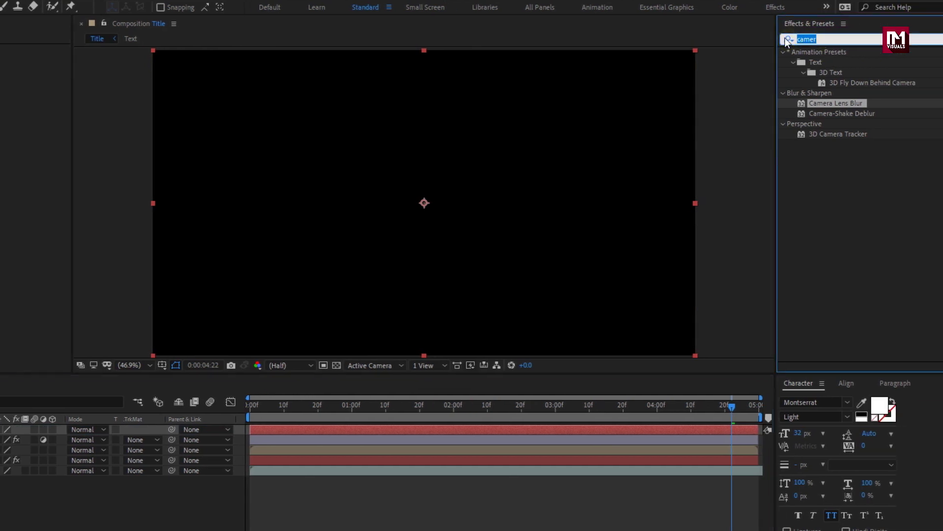
type("fill")
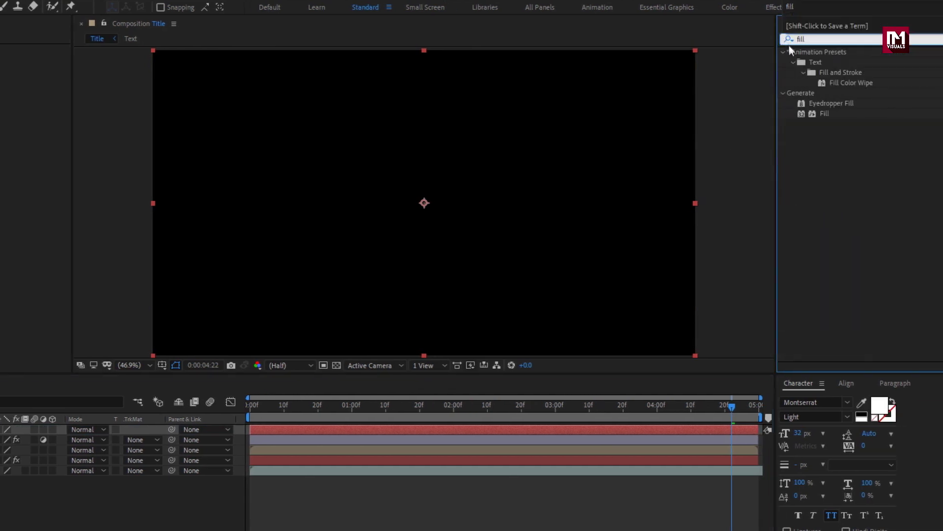
double_click(818, 117)
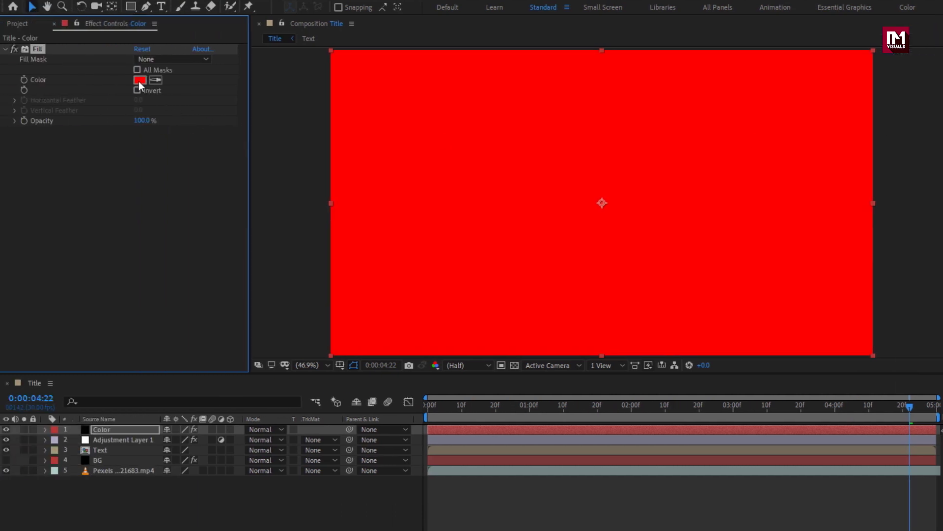
left_click(139, 81)
left_click_drag(181, 167, 128, 128)
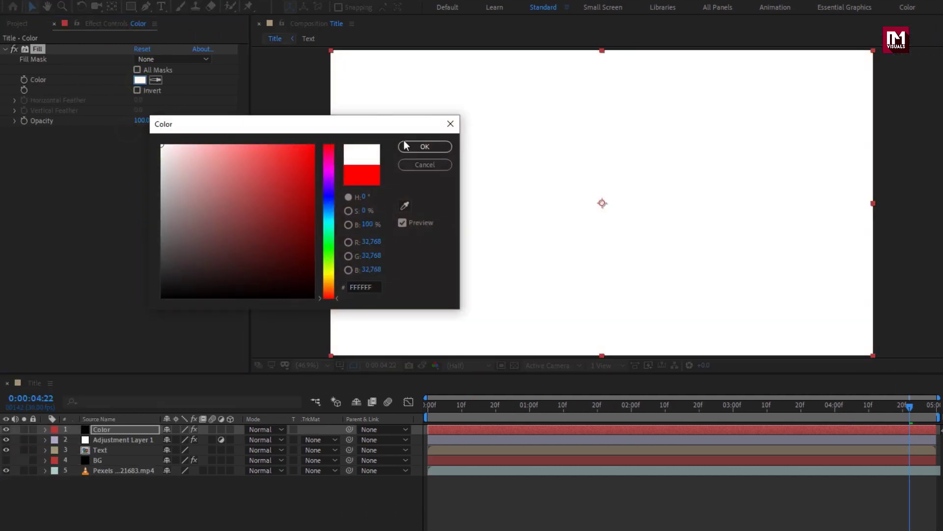
left_click(406, 146)
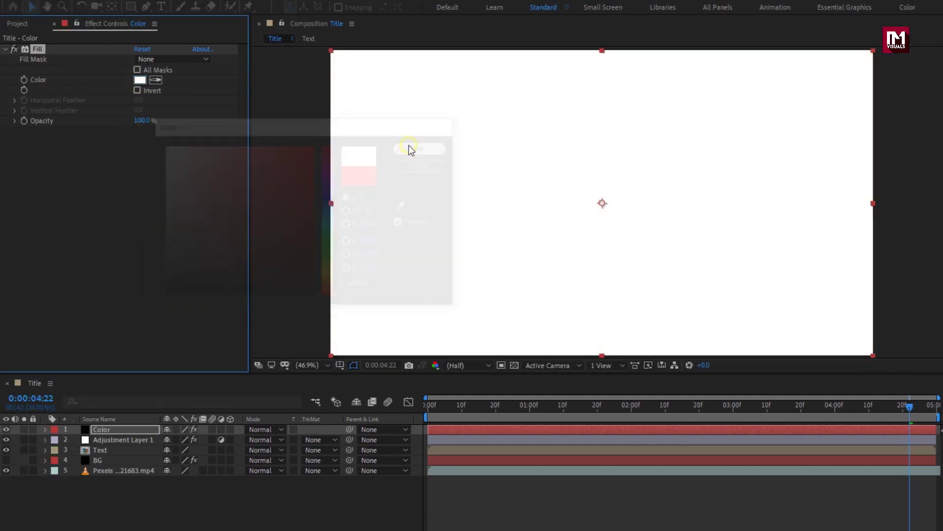
key("t")
left_click(112, 427)
- Keyframe the Color layer's Opacity from 100% at 0:00 to 0% at 1:00
key("t")
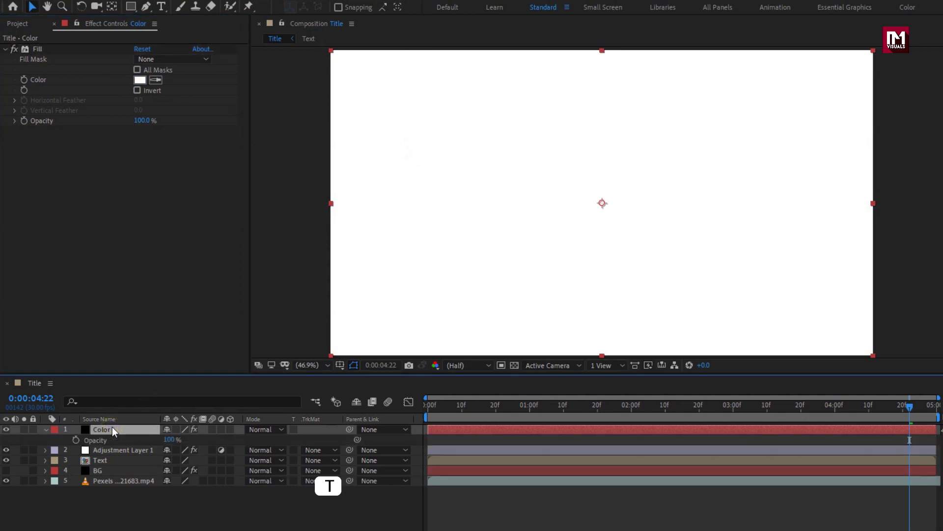
left_click(426, 406)
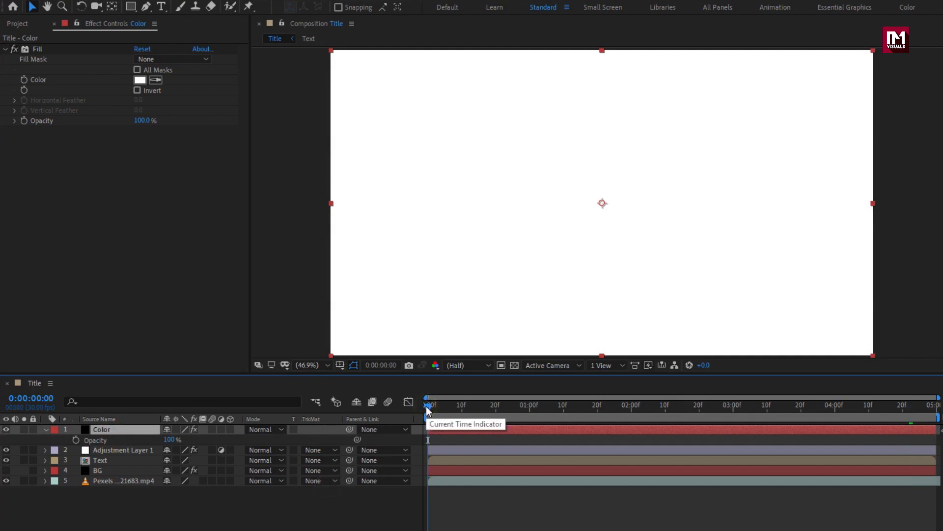
left_click(75, 439)
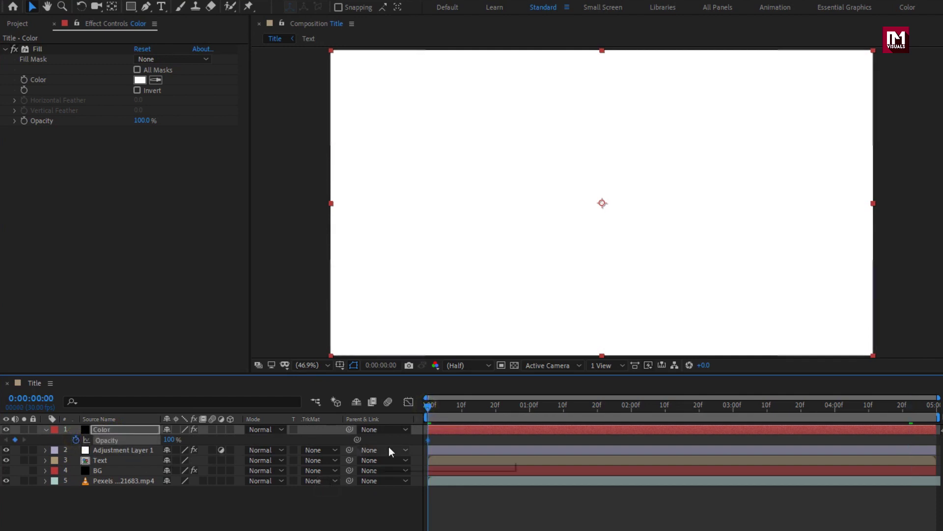
left_click(529, 408)
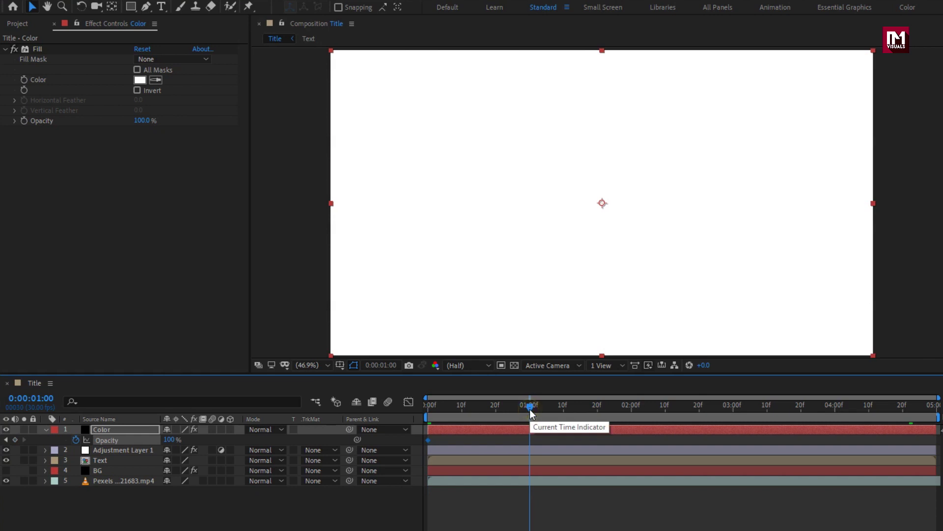
left_click_drag(174, 442, 63, 438)
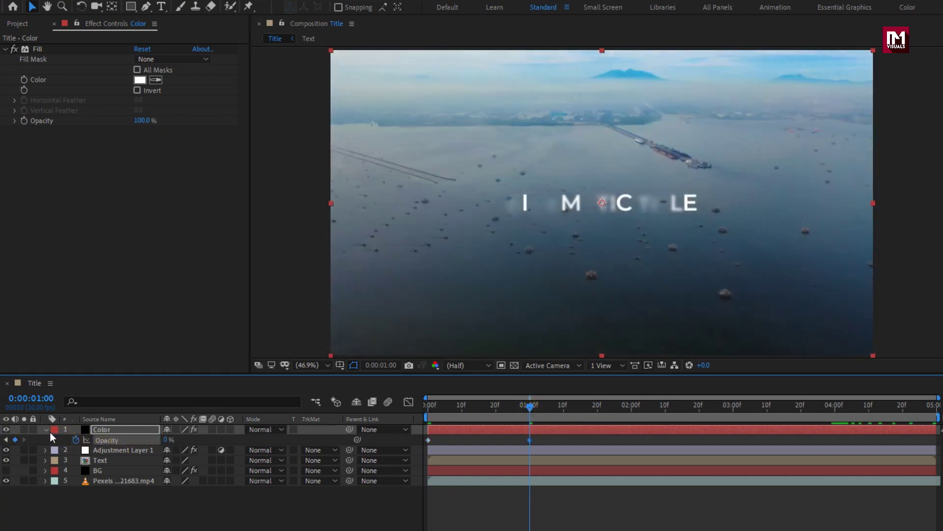
left_click(46, 429)
left_click_drag(432, 405, 611, 405)
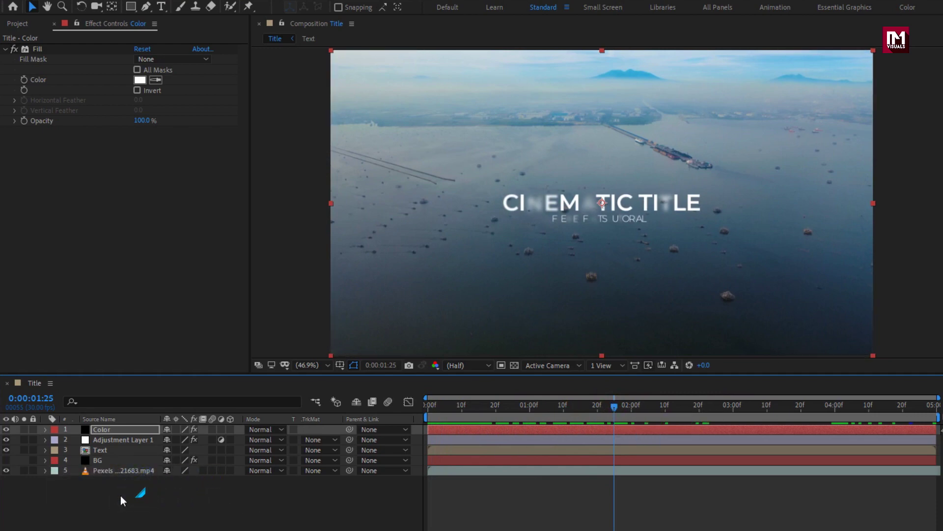
- Create a 1920x1080 black solid named Frame at the top of the layer stack
right_click(120, 495)
mouse_move(163, 365)
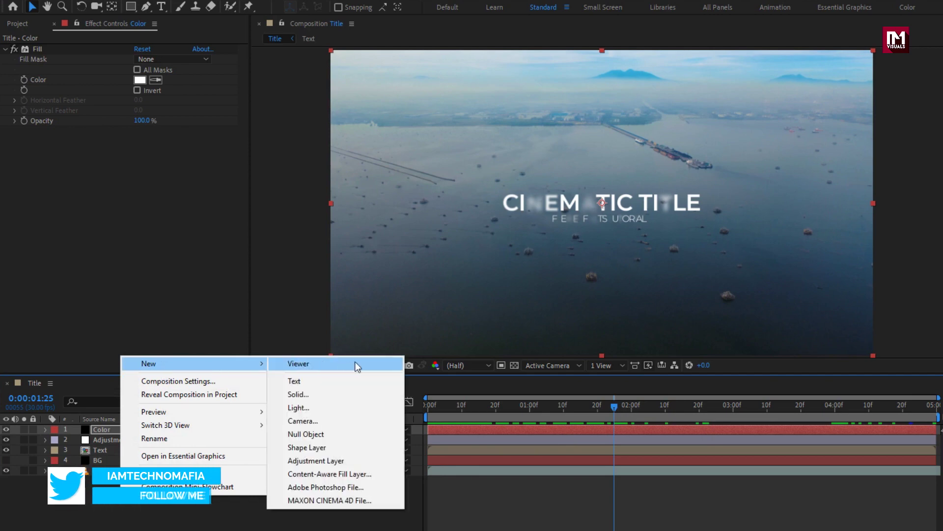
left_click(351, 395)
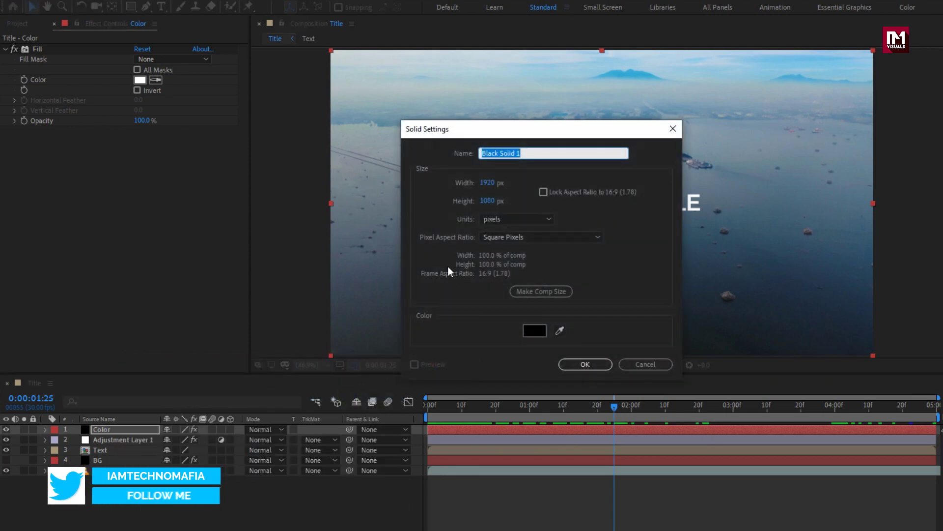
type("Frame")
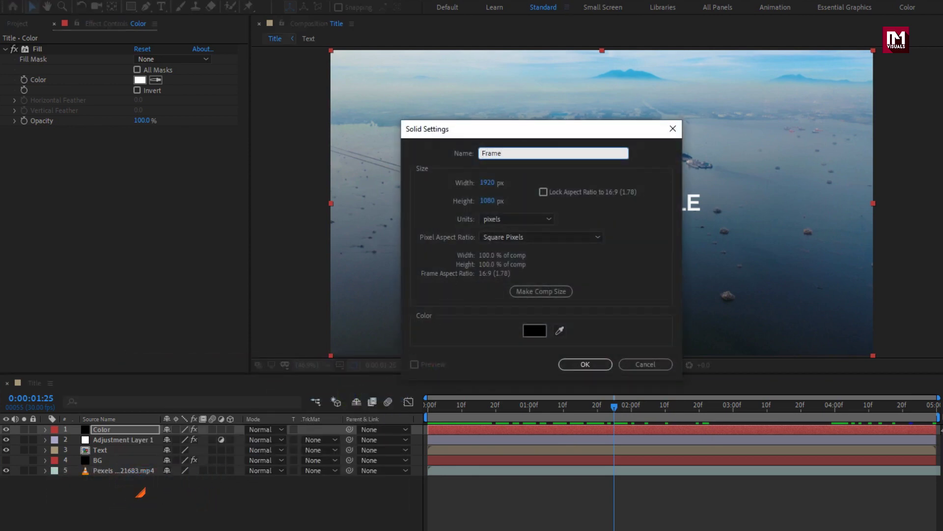
left_click(571, 364)
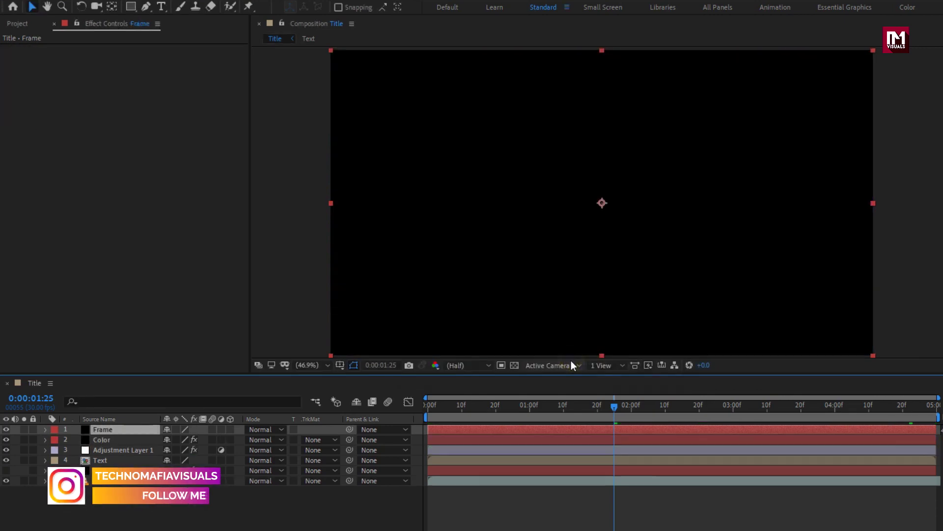
left_click(339, 365)
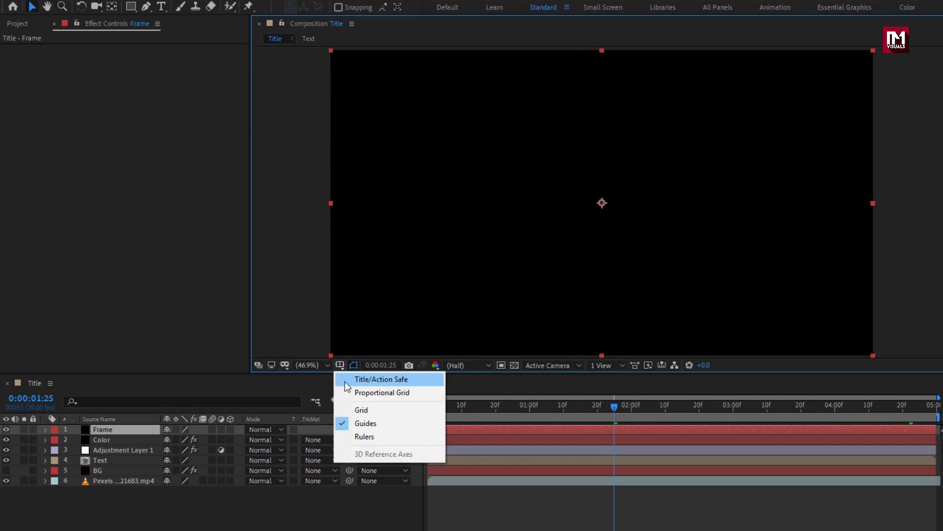
- Show Title/Action Safe guides and draw a wide Subtract rectangle mask on the Frame solid
left_click(348, 388)
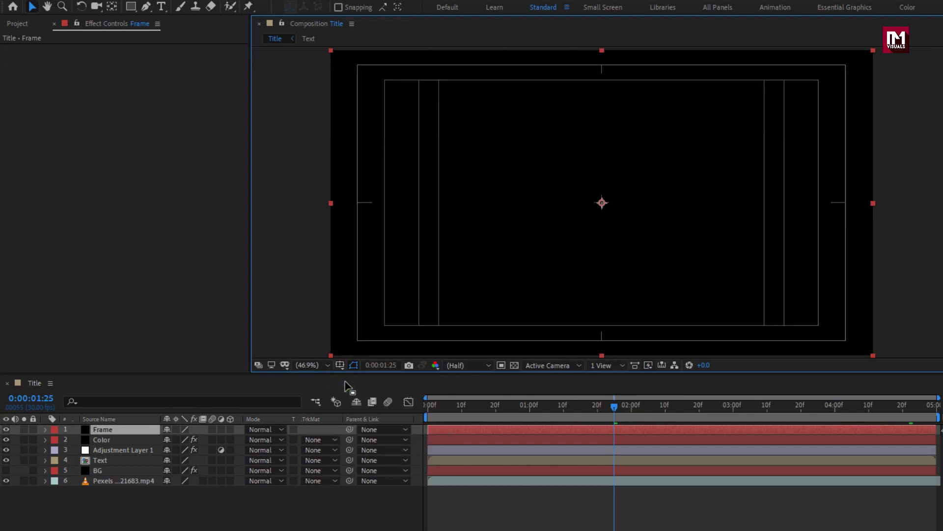
left_click(130, 7)
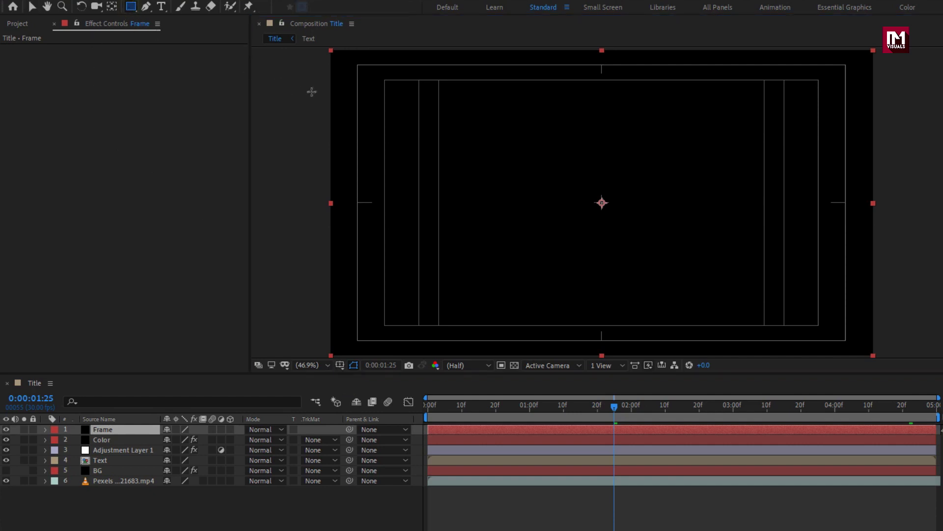
mouse_move(308, 77)
left_mouse_down()
mouse_move(624, 105)
mouse_move(834, 167)
mouse_move(895, 326)
left_mouse_up()
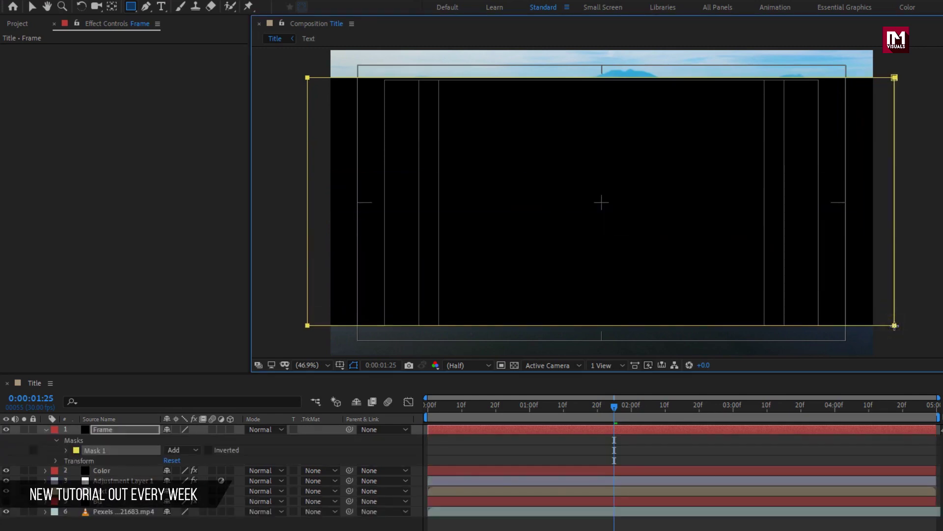
left_click(188, 450)
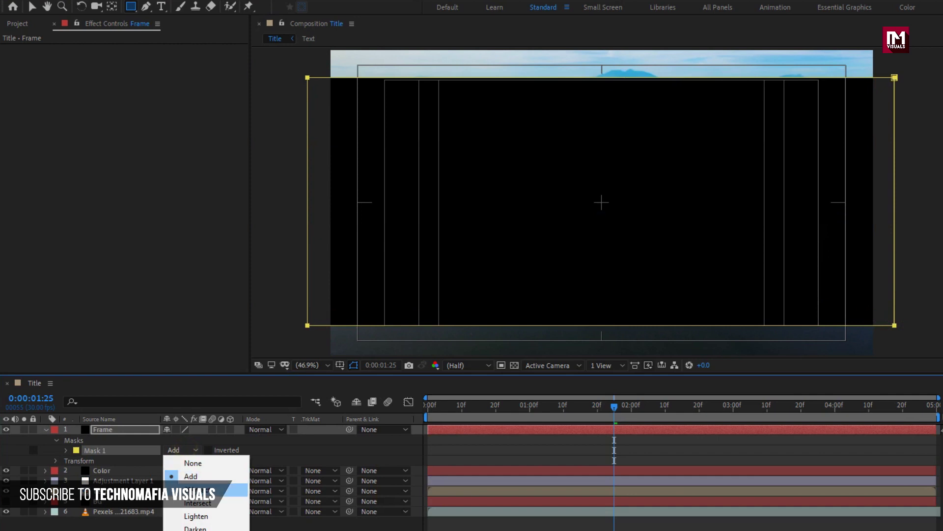
left_click(190, 490)
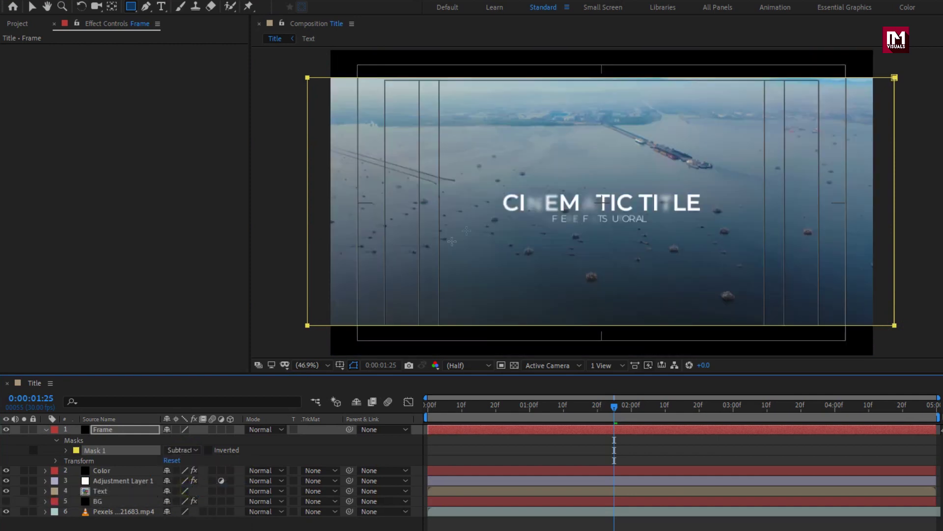
- Lower the rectangle mask's top edge slightly with the Selection tool
key("v")
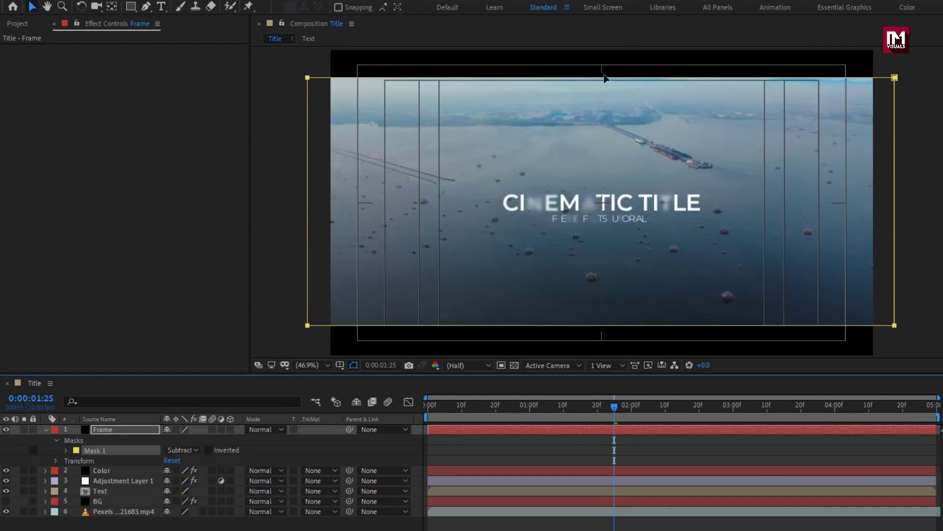
left_click(604, 79)
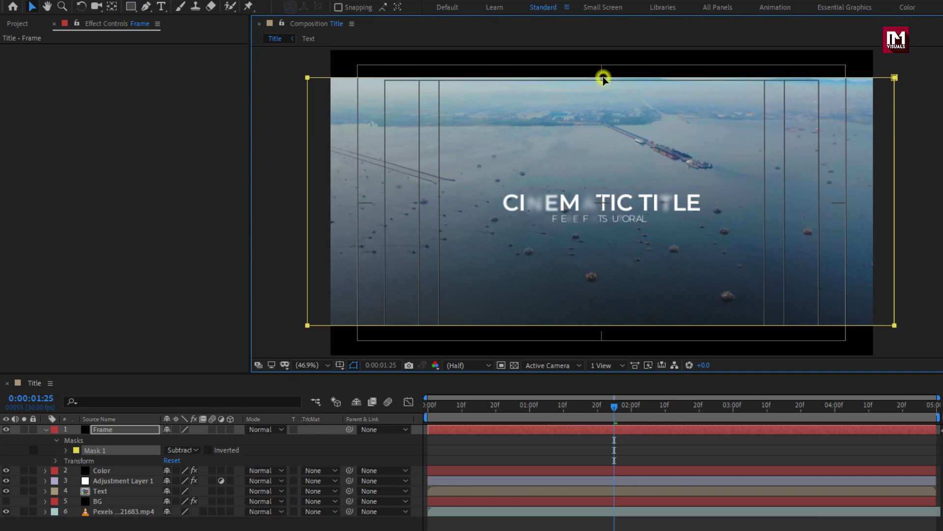
left_click(602, 78)
left_click_drag(601, 78, 602, 82)
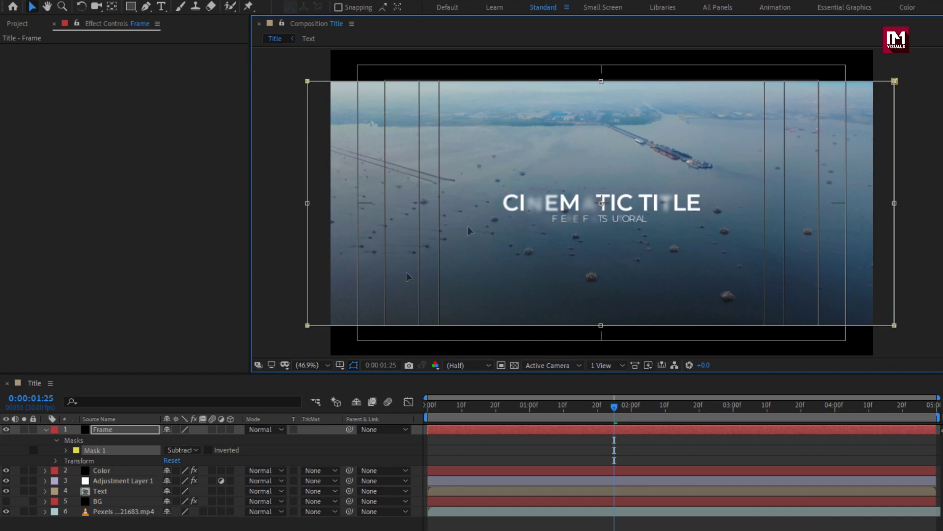
left_click(45, 430)
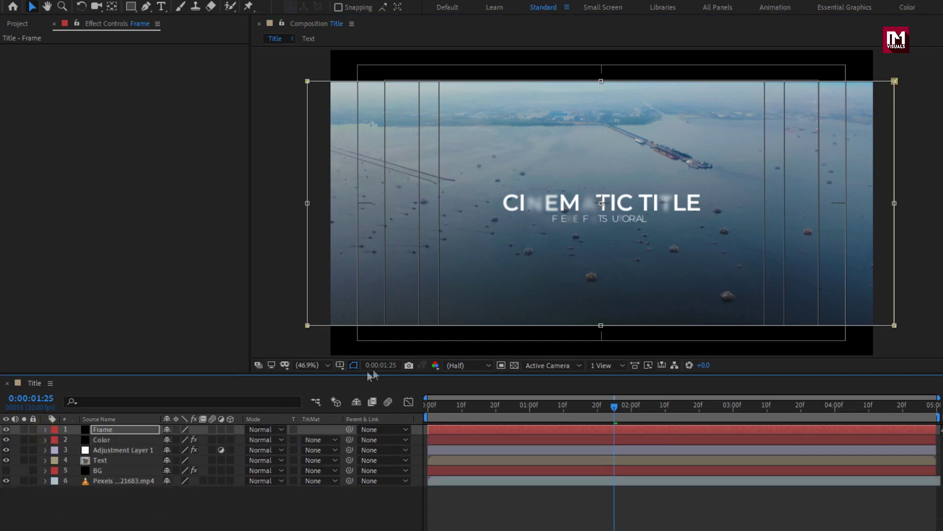
- Hide the Title/Action Safe guides and preview the composition from the start
left_click(340, 365)
left_click(347, 379)
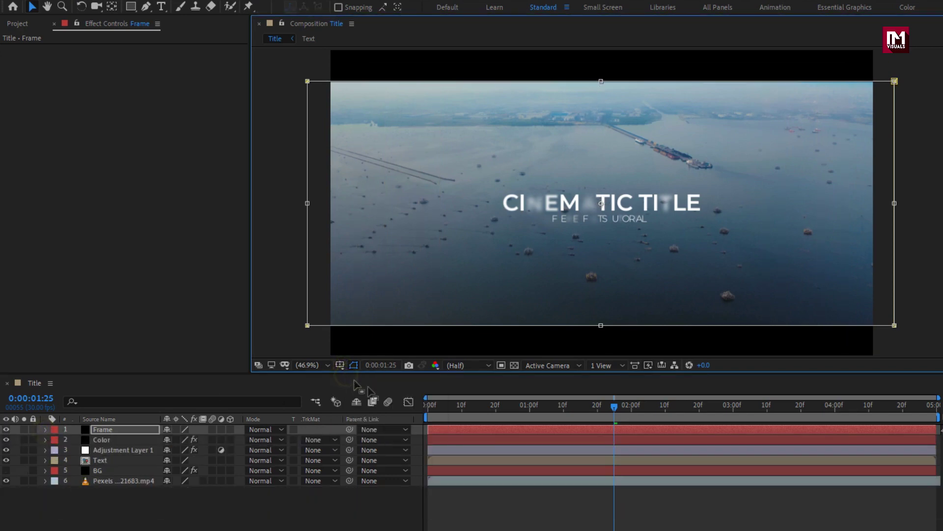
left_click(428, 405)
key("space")
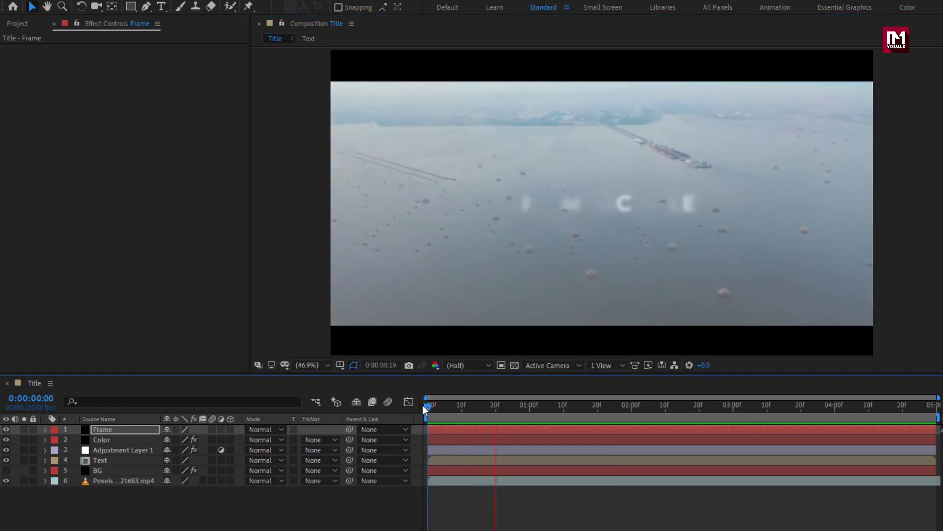